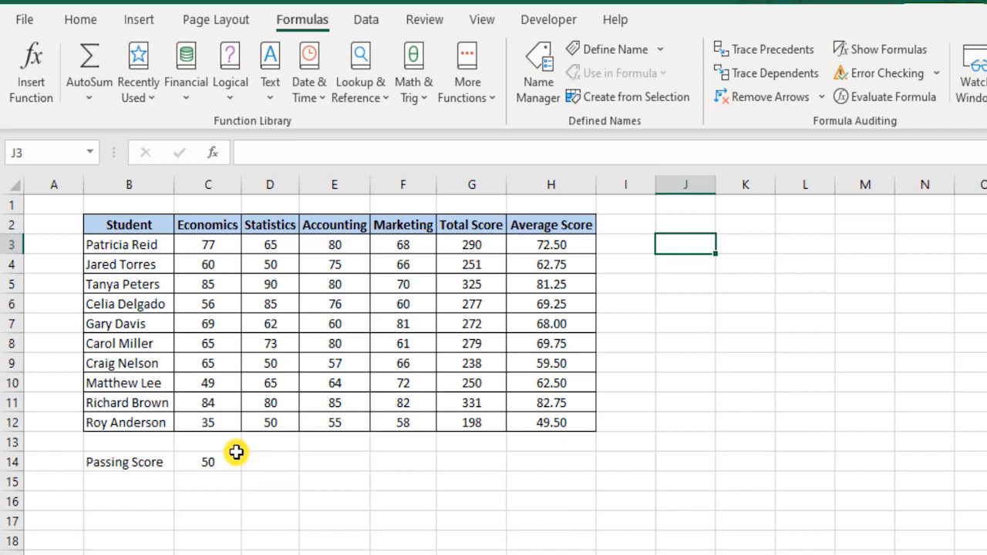
Step: Start an IFS formula in J3 that returns "Pass" when the Economics score C3 is at least C$14
drag(225, 245, 387, 244)
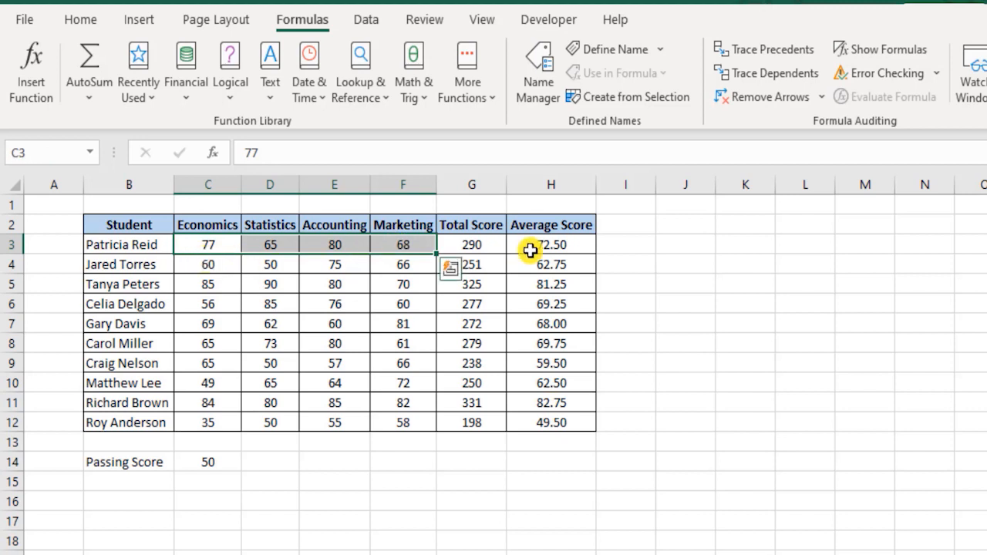
click(690, 244)
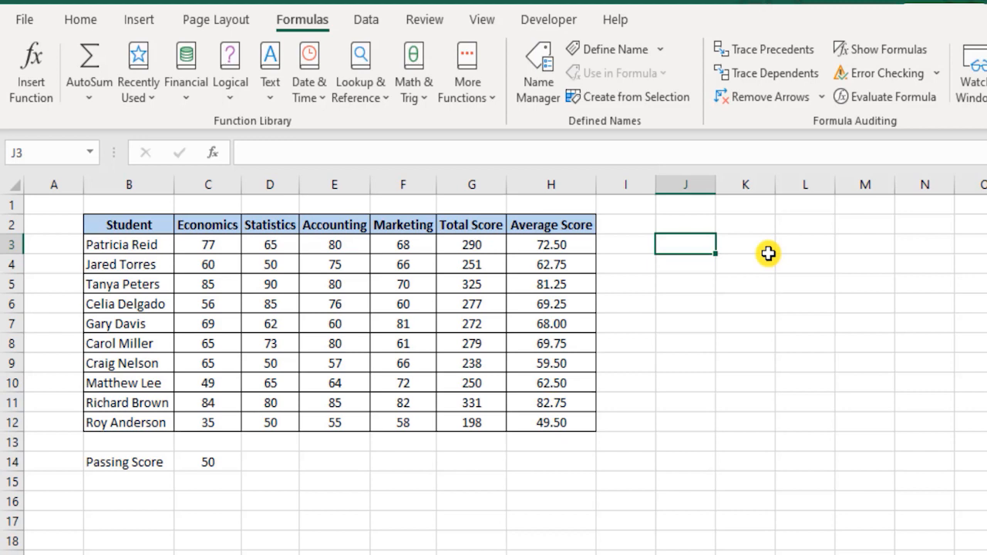
text(=)
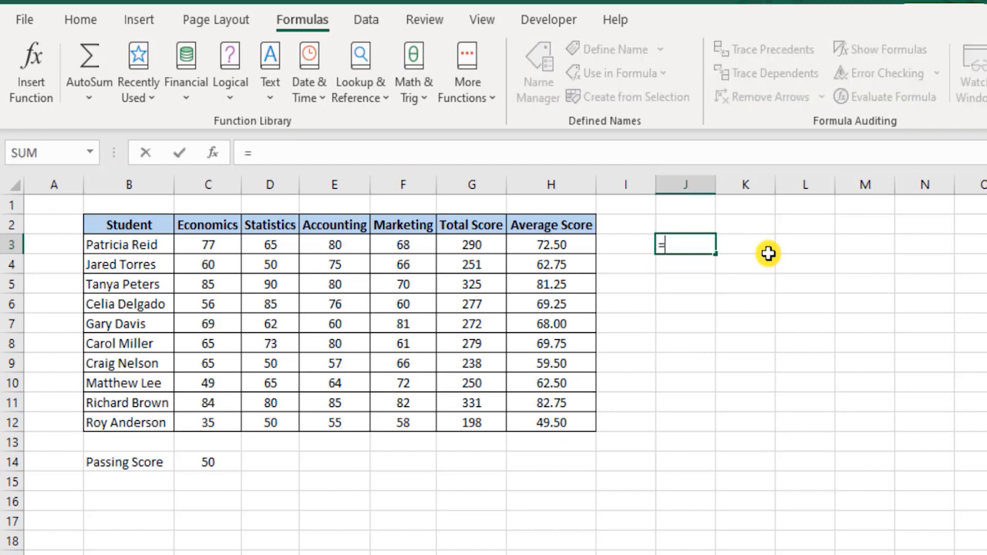
text(IFS())
key(Return)
key(Return)
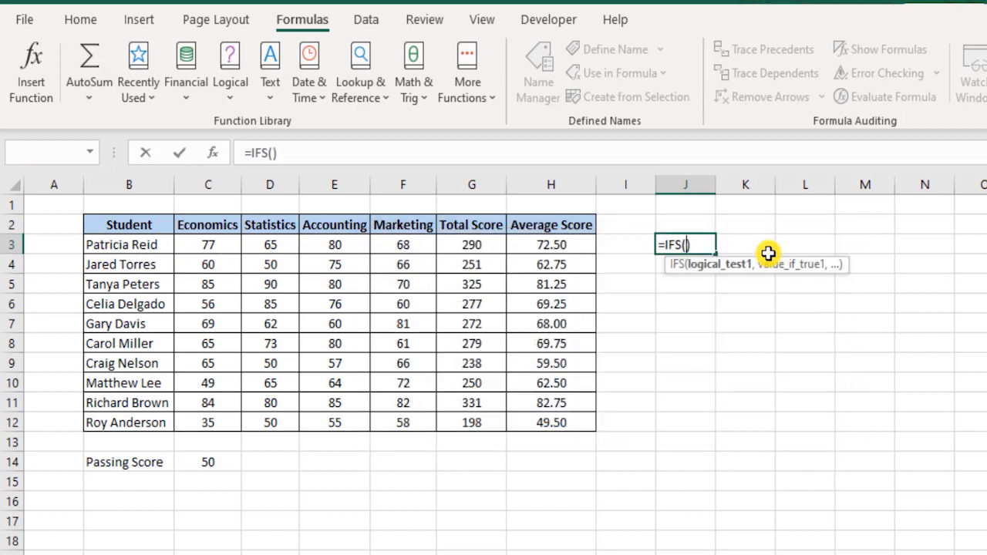
click(210, 246)
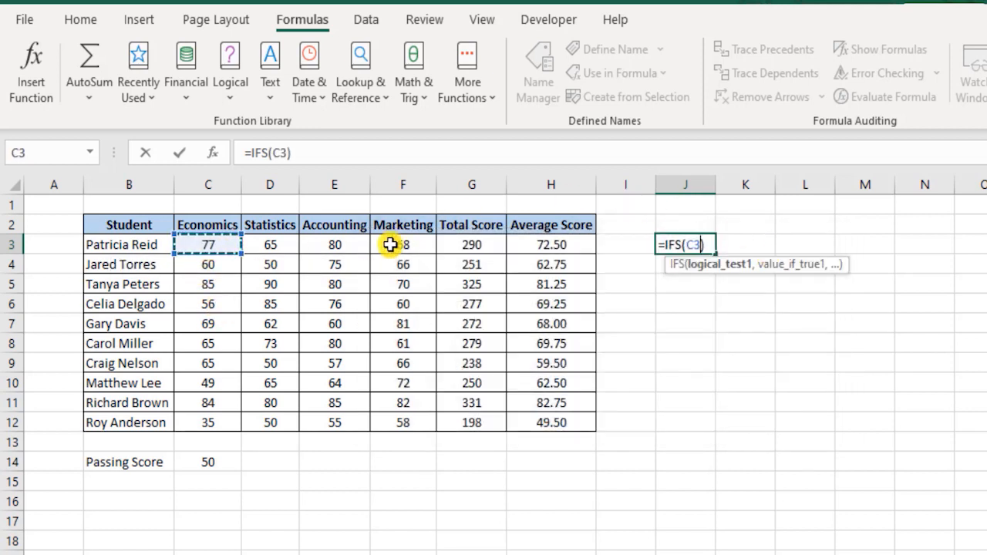
text(>=)
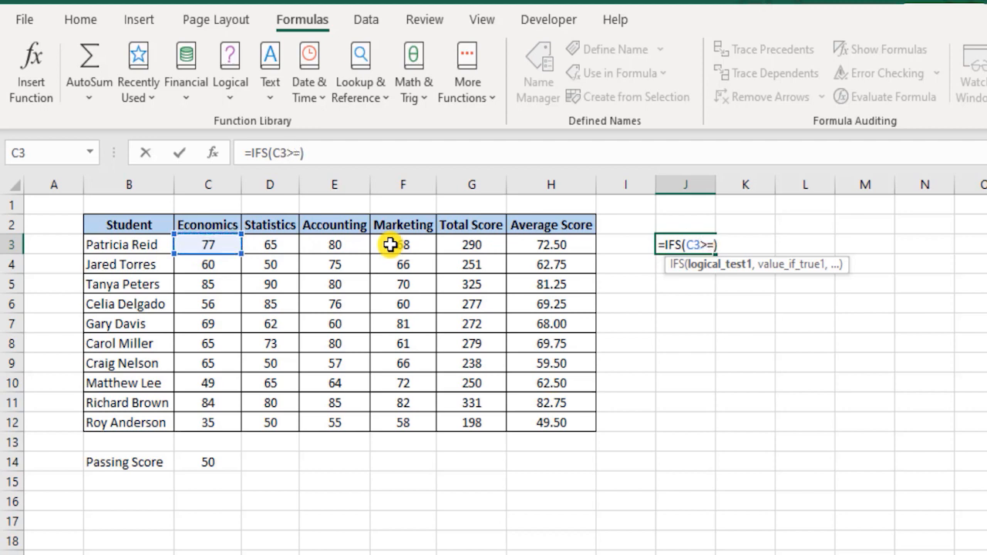
click(211, 475)
click(200, 458)
key(F4)
key(F4)
text(,"Pass)
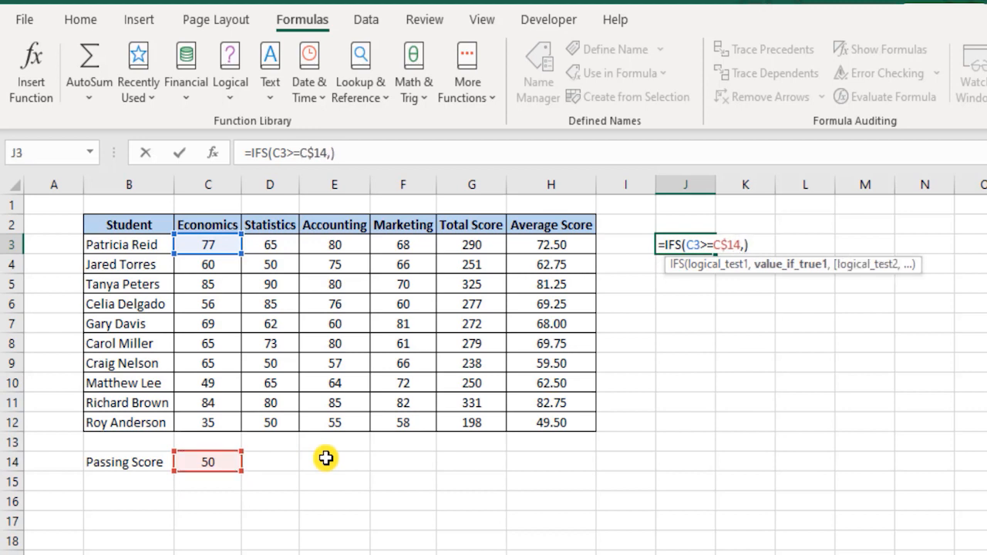
text(",)
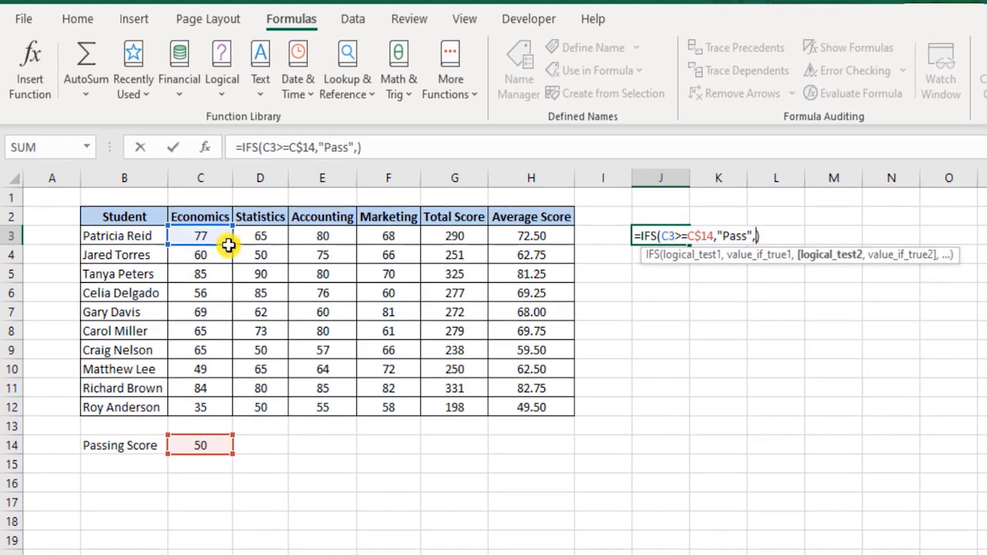
Step: Add a second condition to the IFS formula returning "Pass" when the Statistics score D3>=C14
click(276, 234)
text(>=)
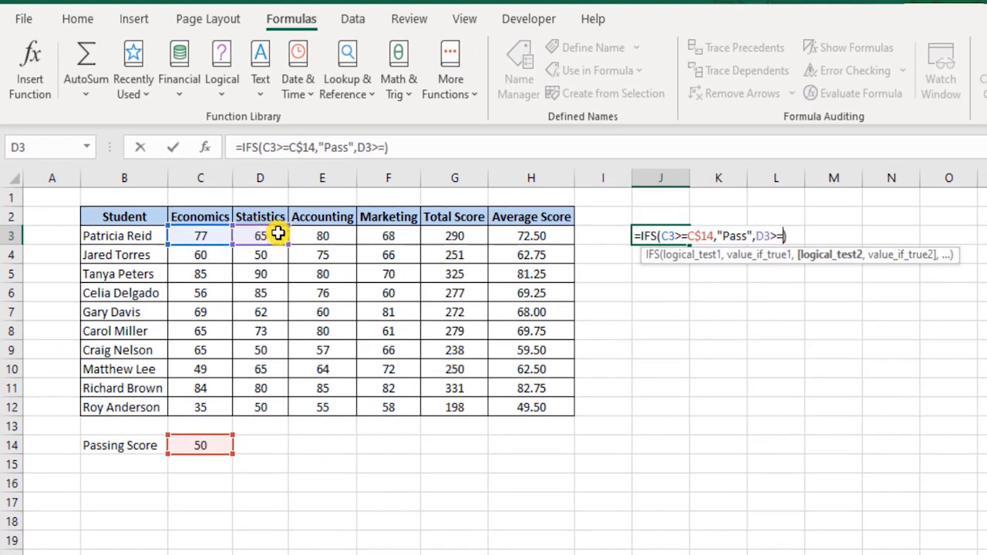
click(223, 444)
text(,"Pass",)
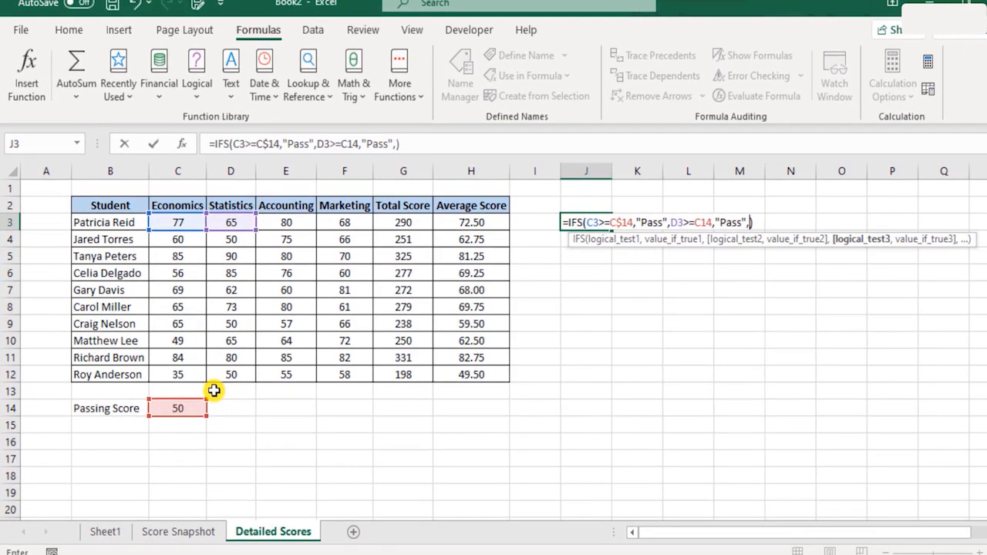
Step: Complete the IFS formula in J3 with a third condition returning "Pass" when the Accounting score E3>=C14
click(287, 223)
text(>=)
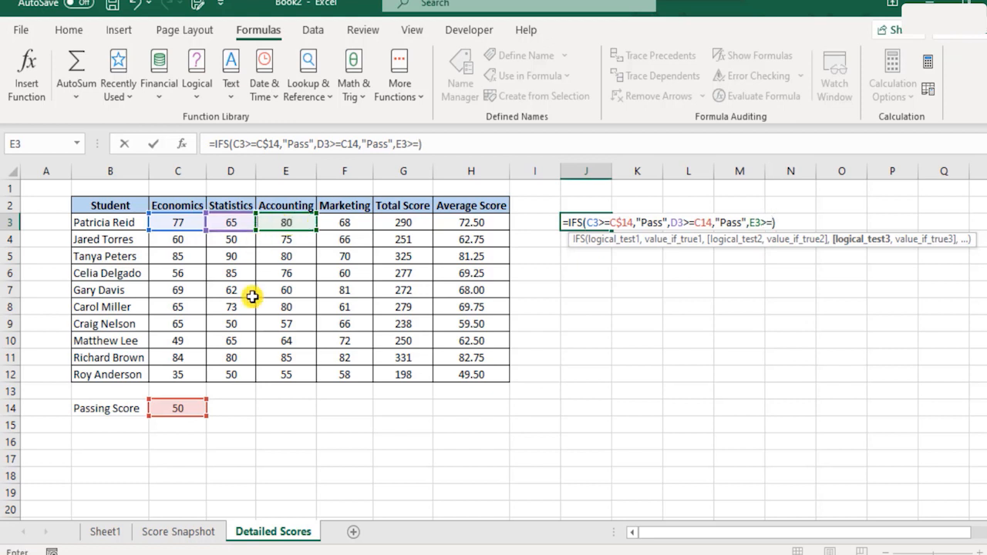
click(176, 411)
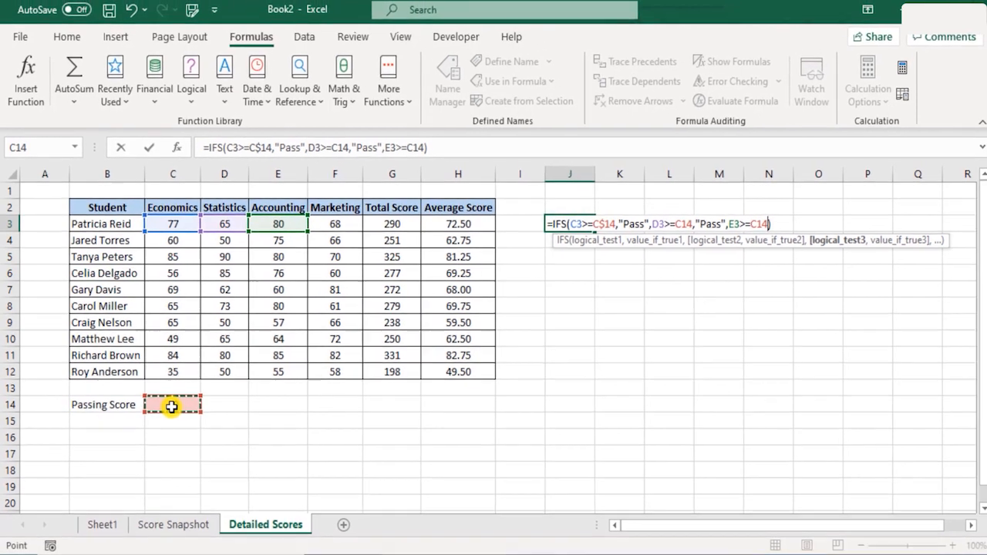
text(,"Pass)
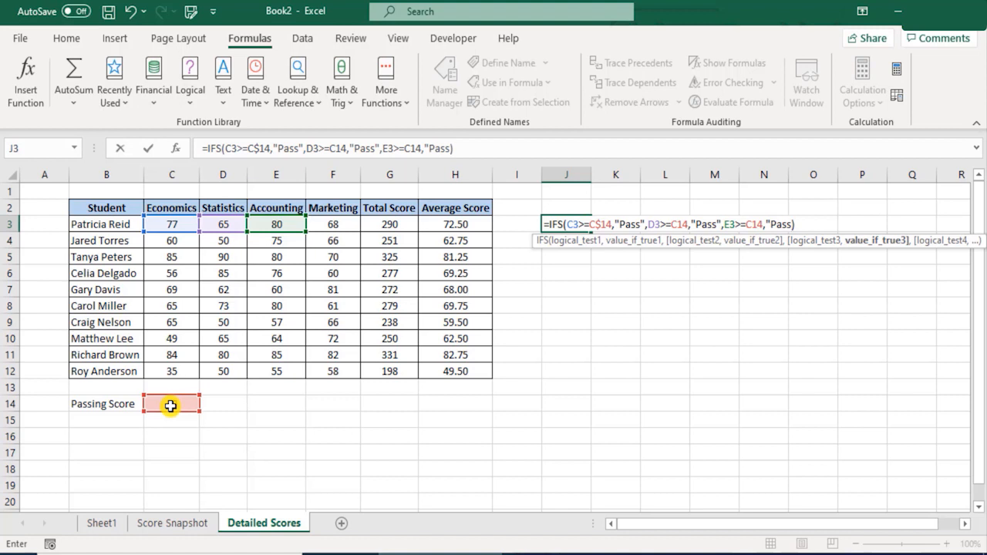
text("))
key(Return)
key(Up)
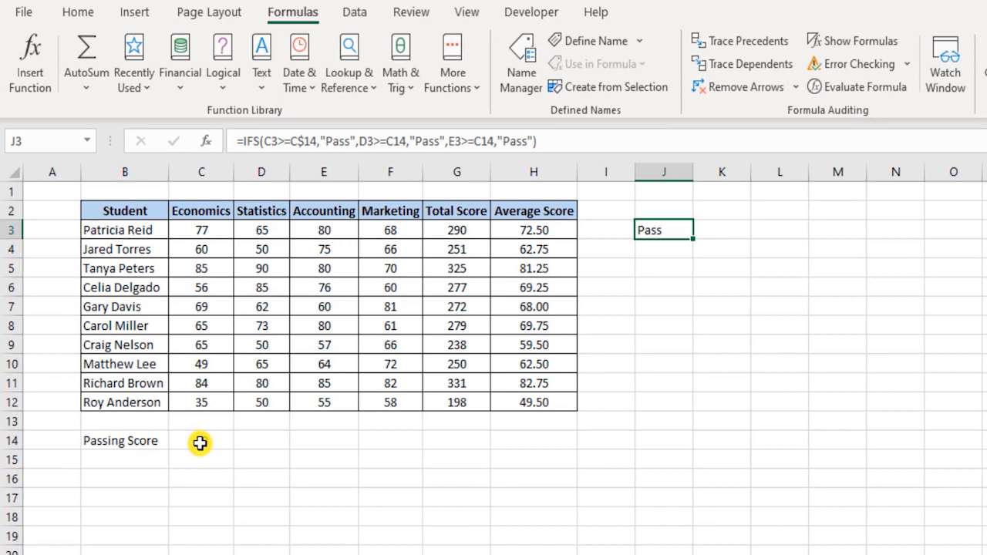
Step: Append a fourth condition to the IFS formula in J3 returning "Pass" when the Marketing score F3>=C14
click(394, 228)
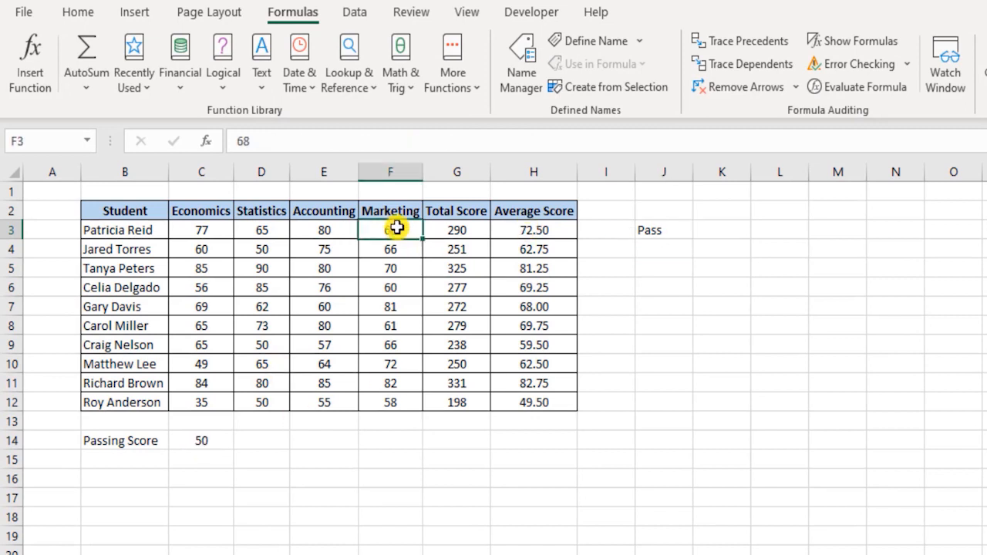
double_click(667, 230)
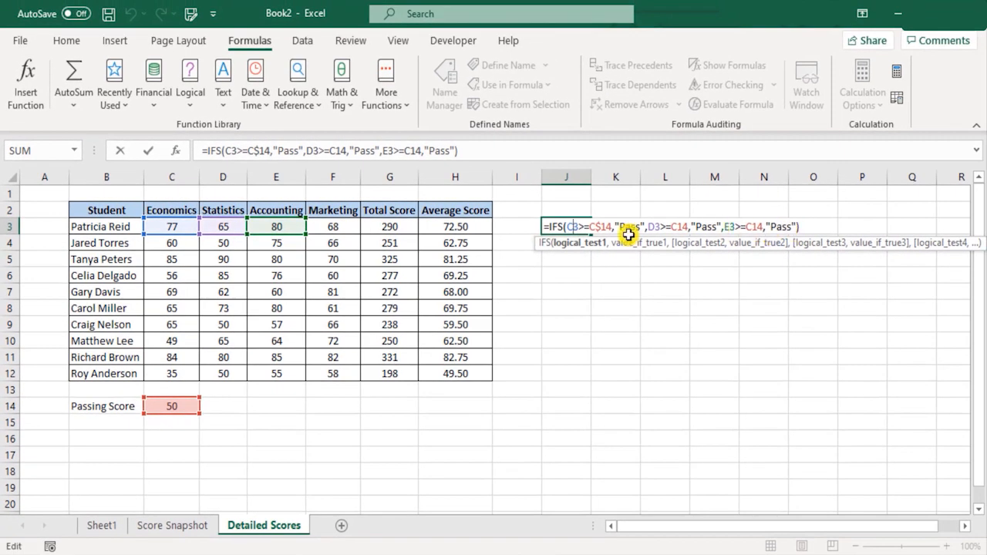
click(796, 228)
text(,)
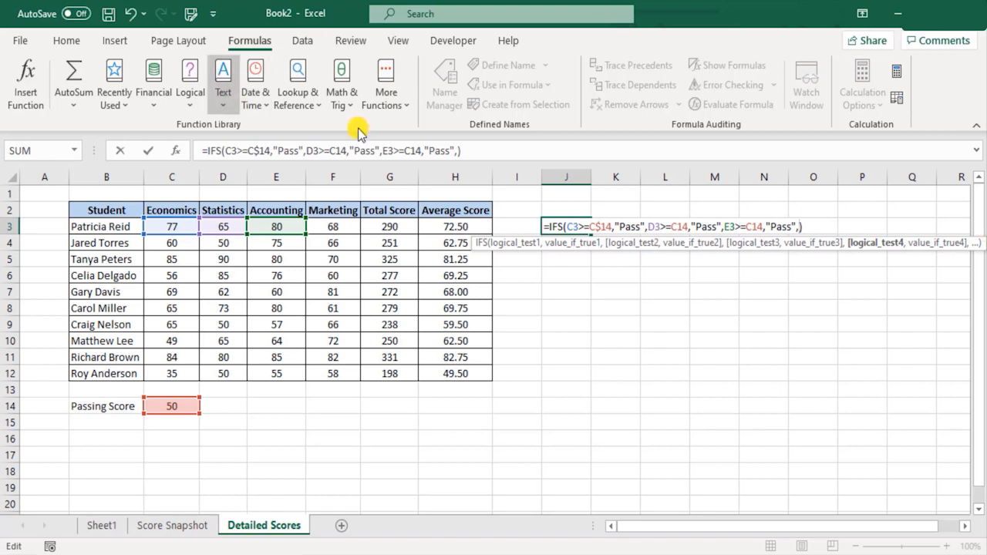
click(332, 226)
text(>=)
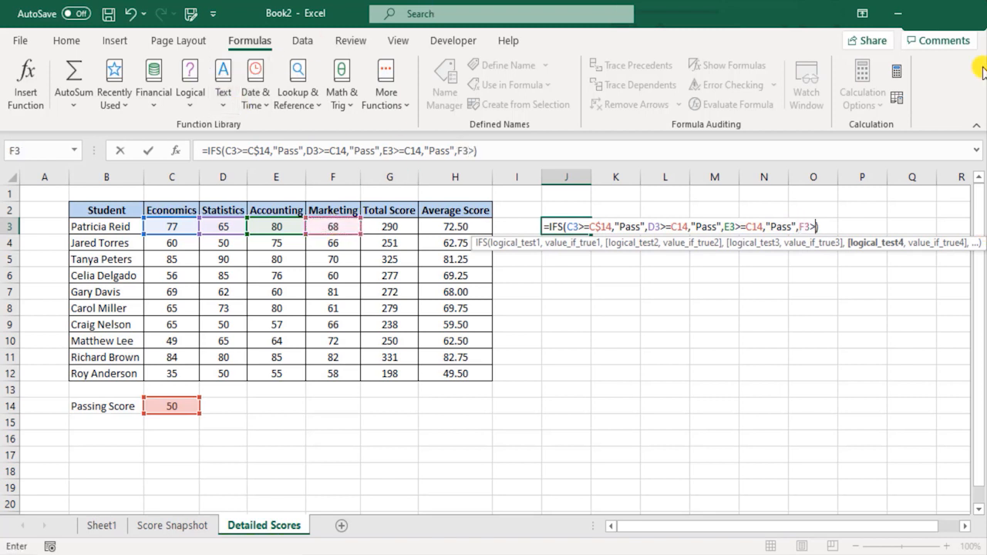
click(175, 404)
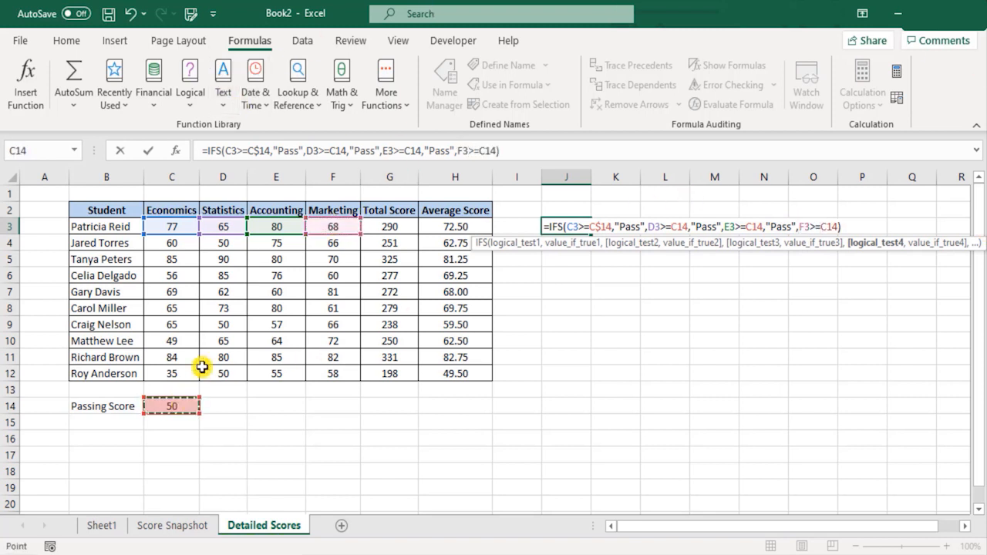
text(,"Pass)
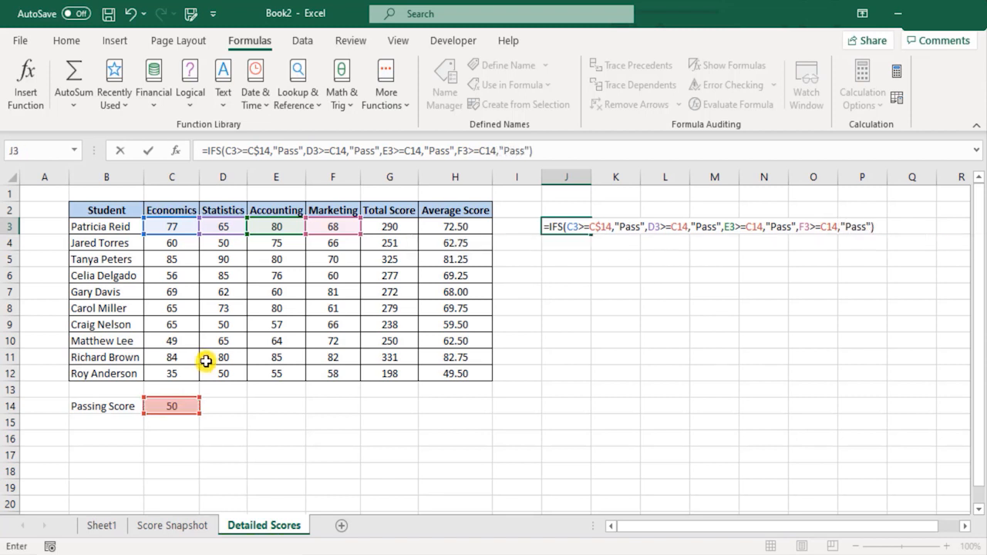
key(Return)
key(Up)
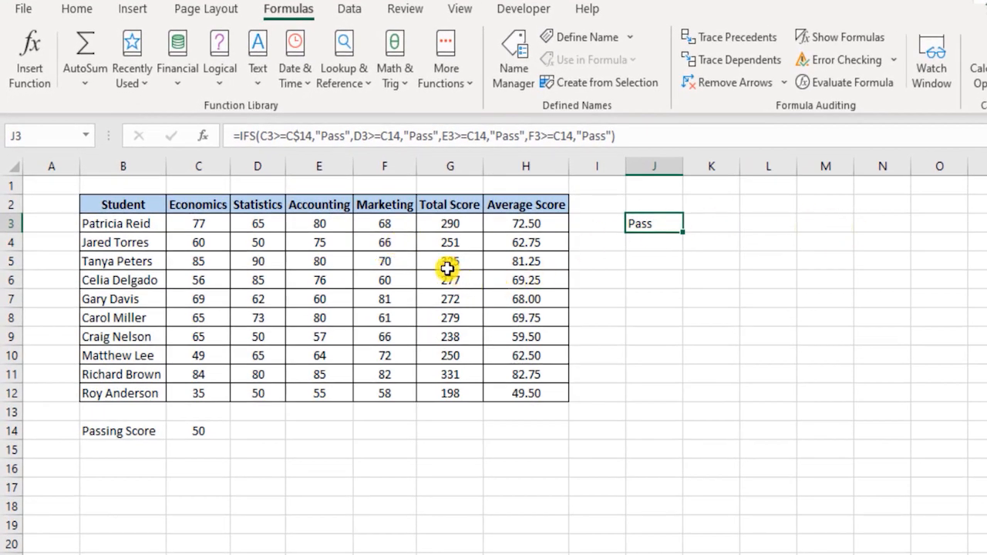
Step: Try an Accounting score of 40 in E3 to test the J3 formula against a failing subject, and undo the change
click(333, 225)
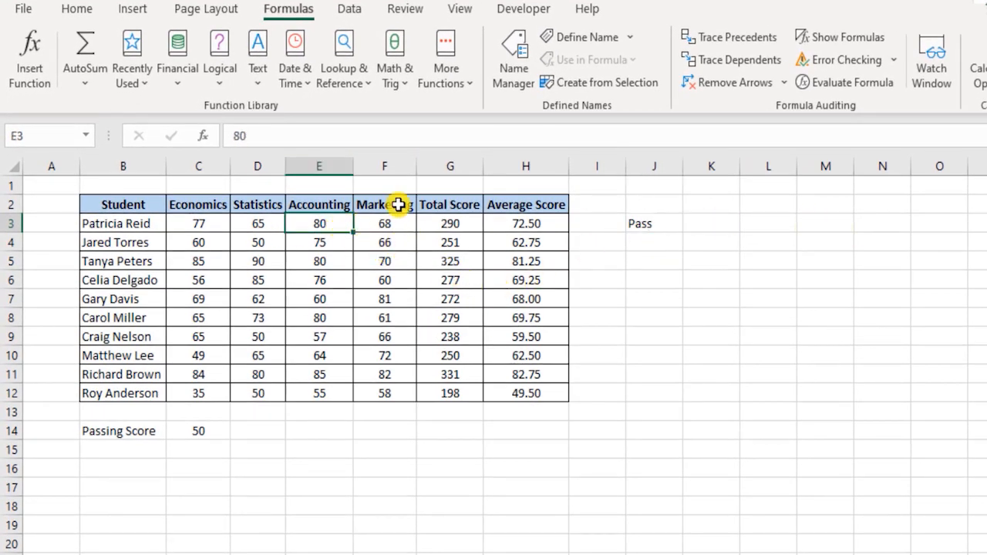
text(40)
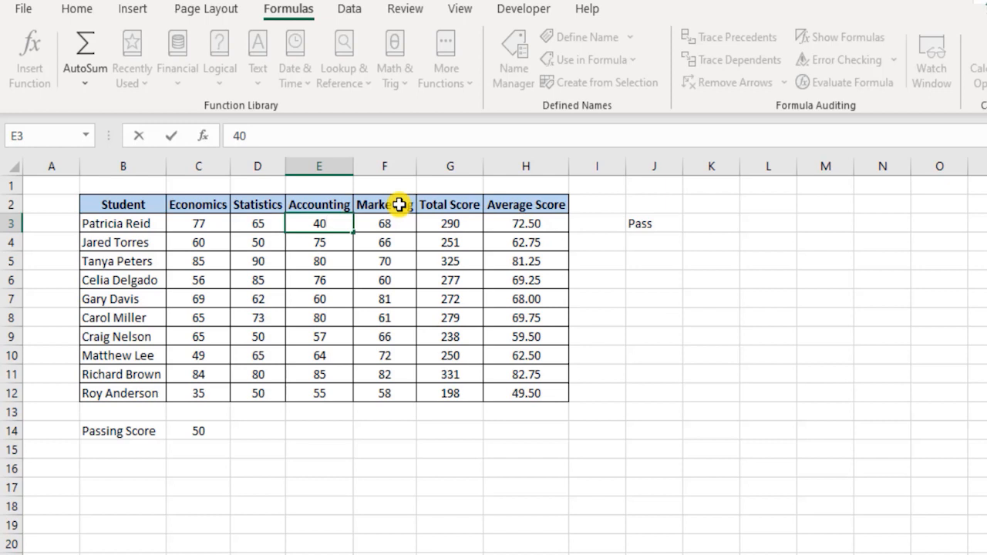
key(Return)
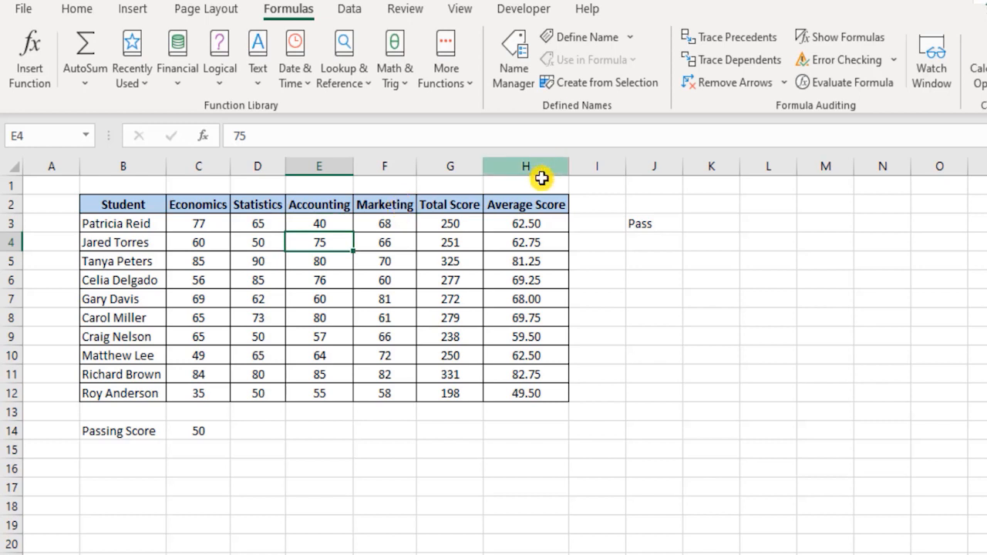
drag(451, 222, 536, 224)
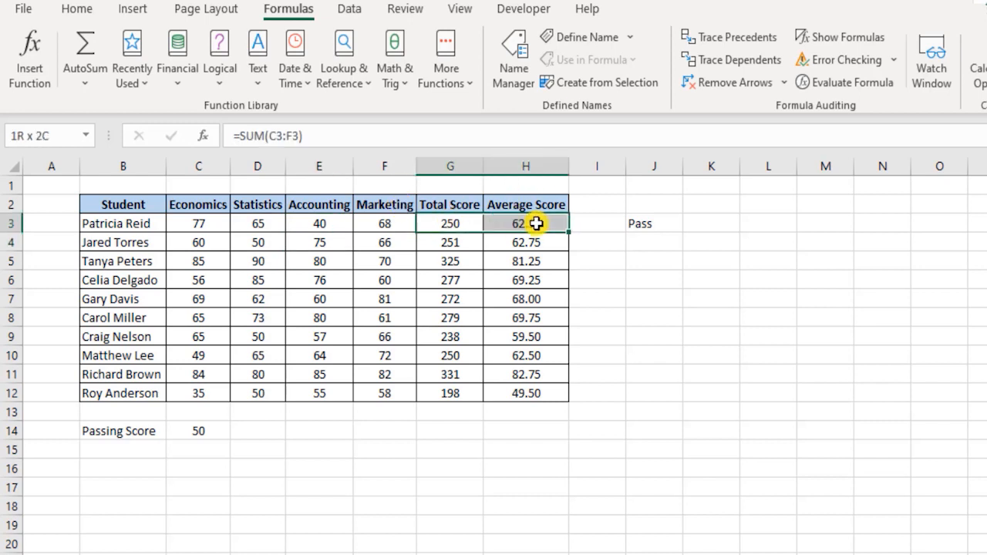
click(655, 225)
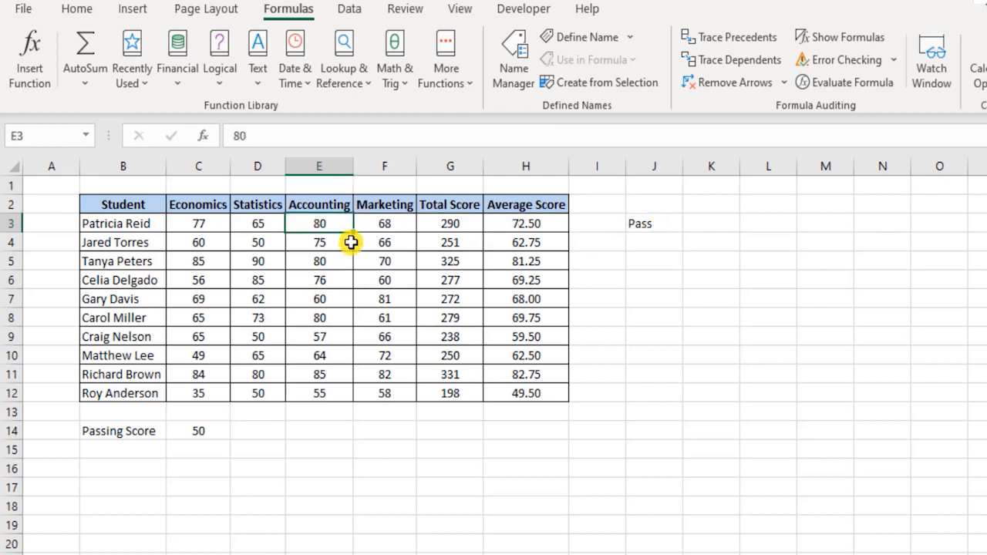
Step: Examine the first condition and its "Pass" value in the J3 formula without changing anything
click(654, 224)
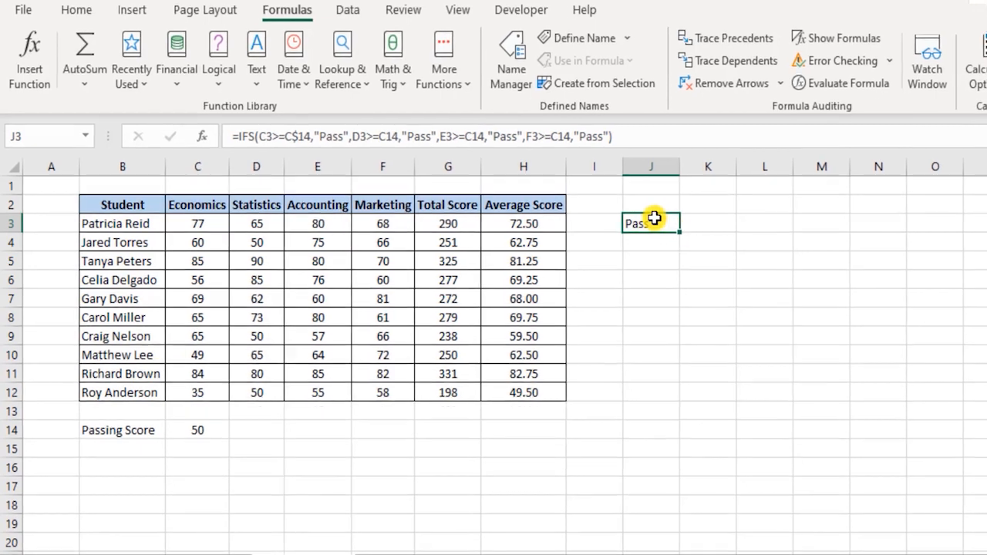
double_click(654, 223)
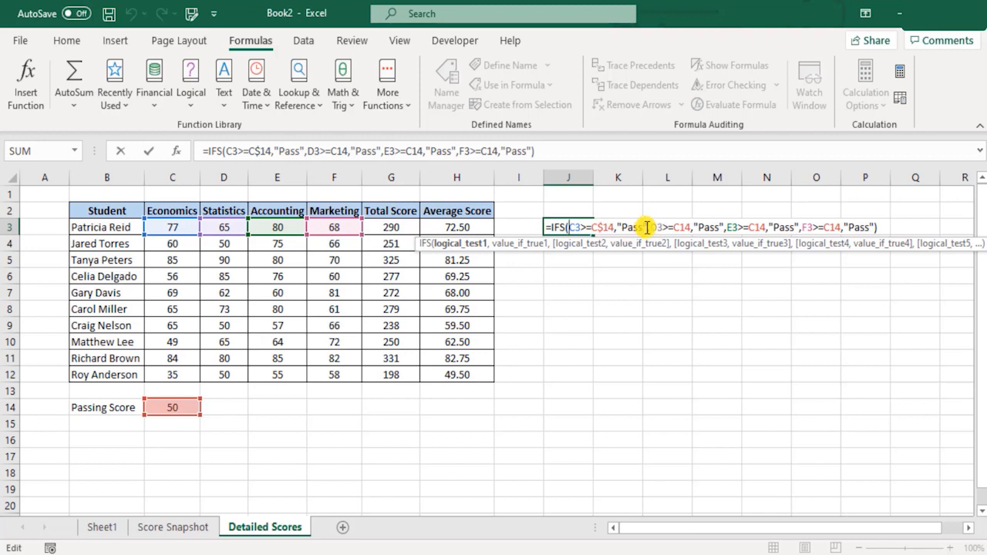
drag(646, 226, 569, 227)
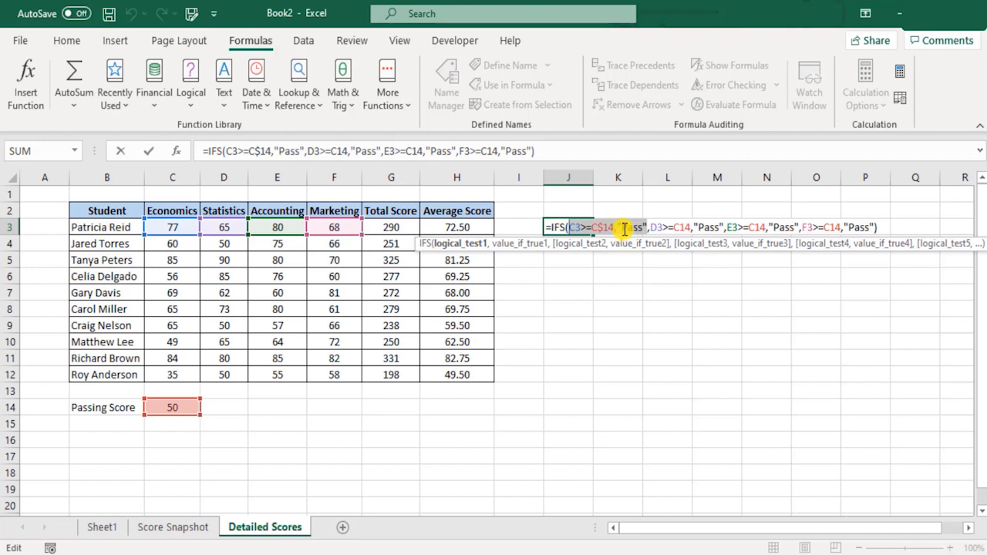
drag(616, 227, 654, 228)
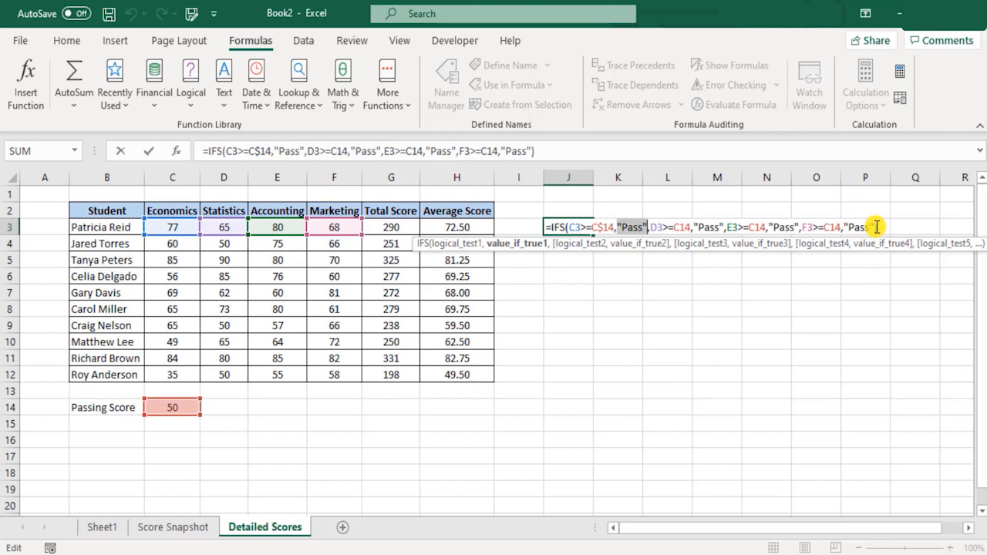
key(ctrl+Return)
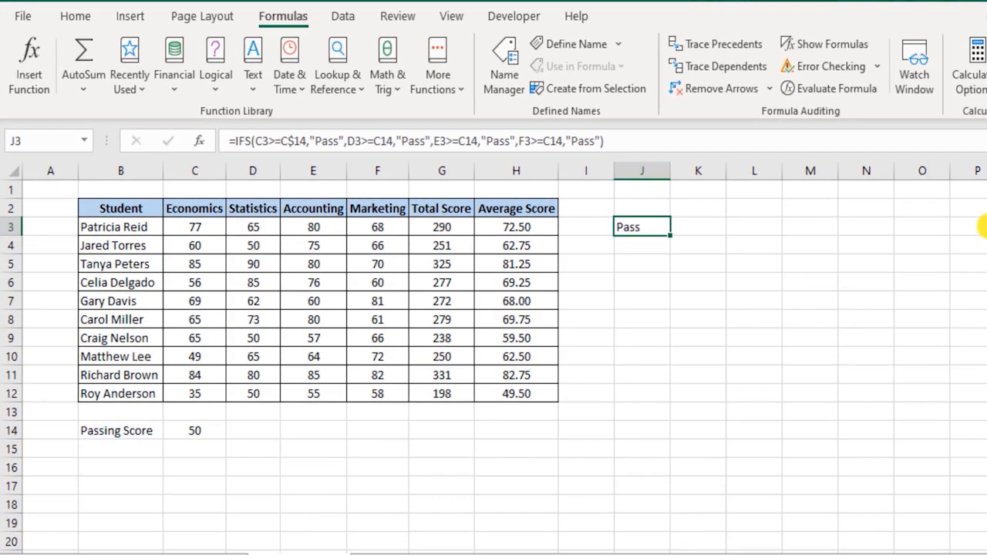
Step: Replace the J3 formula with a new IFS whose first condition returns "Fail" when the Economics score C3<$C$14
key(Delete)
text(=ifs)
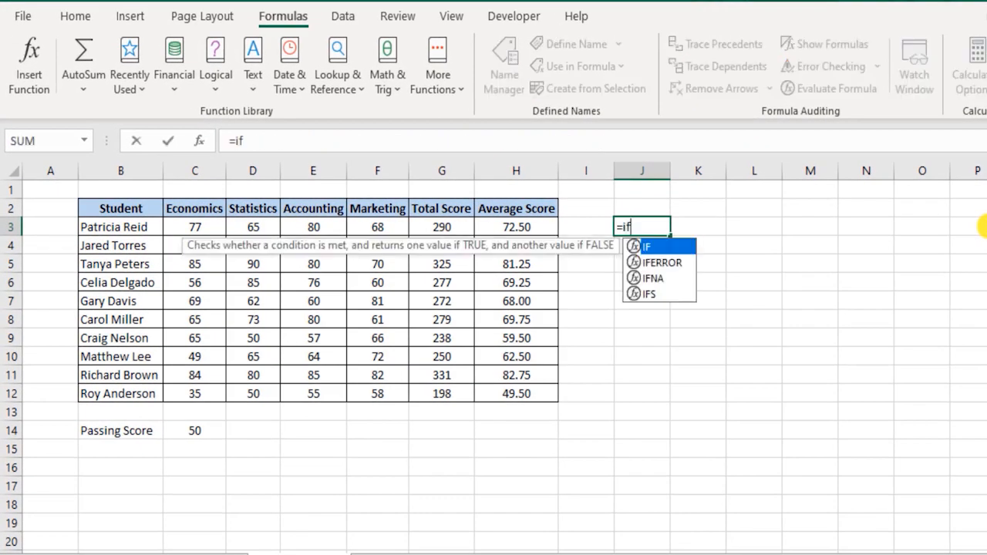
key(Tab)
key(Left)
key(Left)
key(Left)
key(Left)
key(Left)
key(Left)
key(Left)
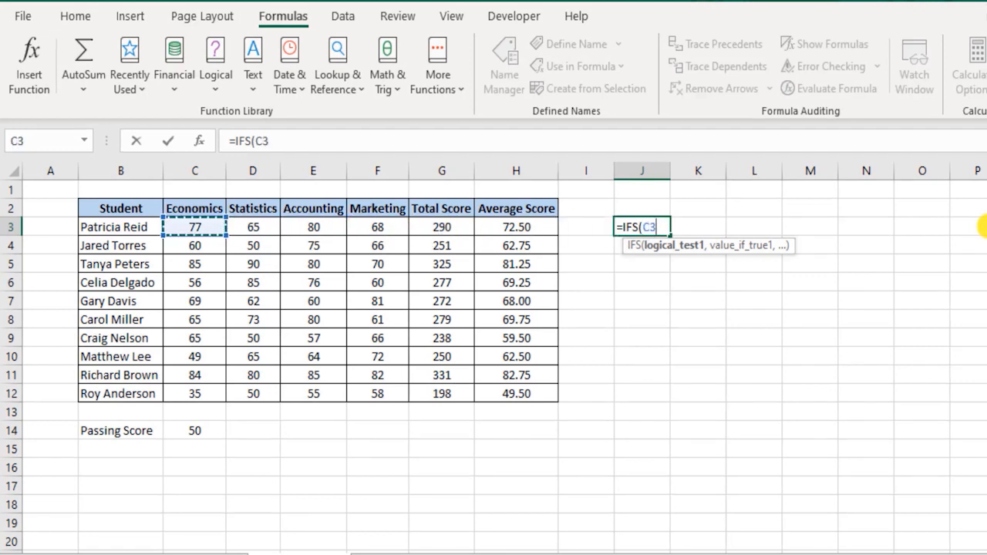
text(<)
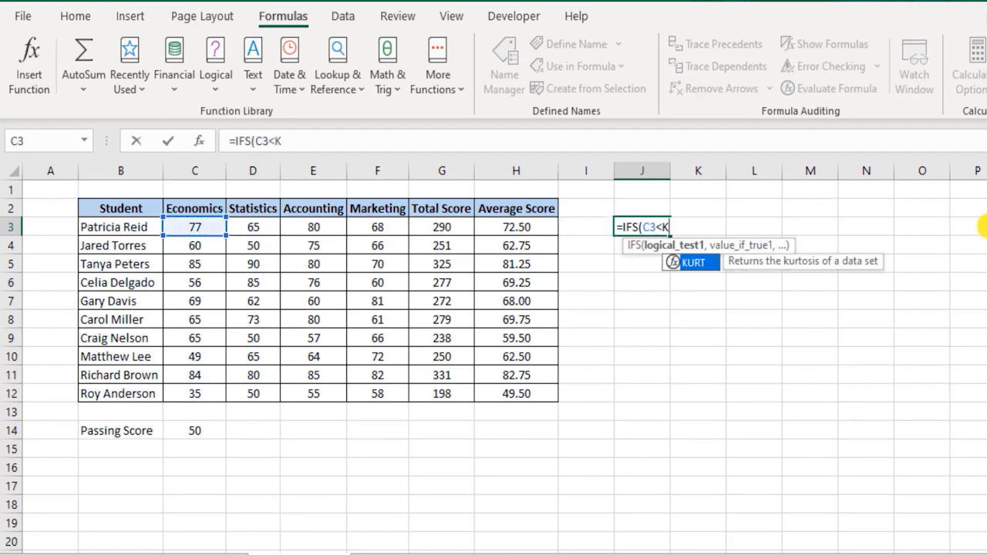
text(K)
key(BackSpace)
click(203, 432)
key(F4)
text(, )
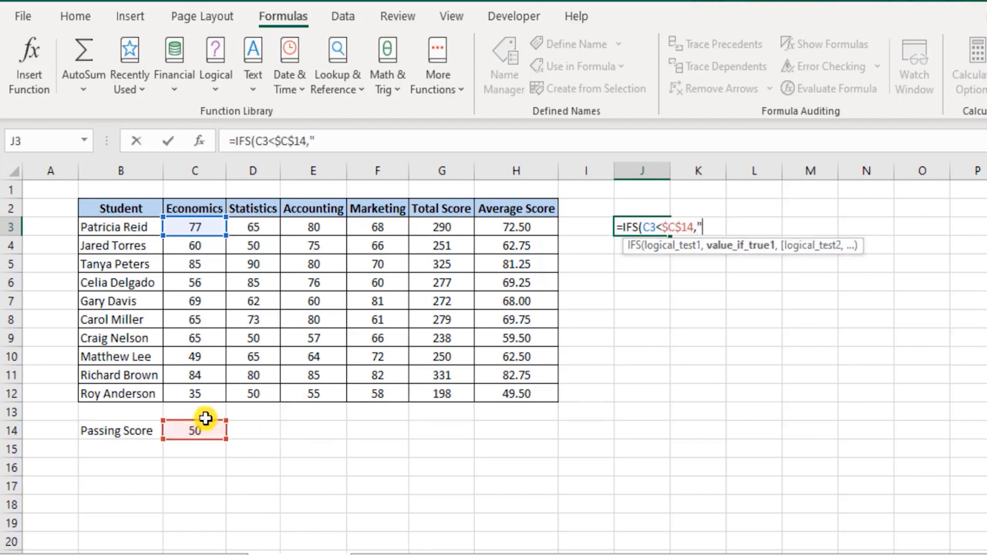
text("Fail",)
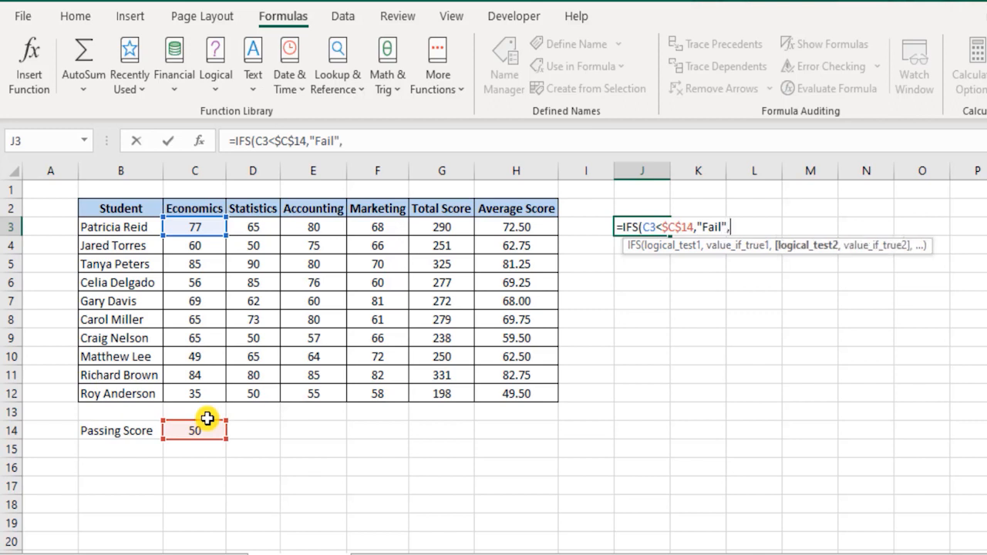
Step: Add a second condition to the J3 IFS formula returning "Fail" when the Statistics score D3<$C$14
click(258, 224)
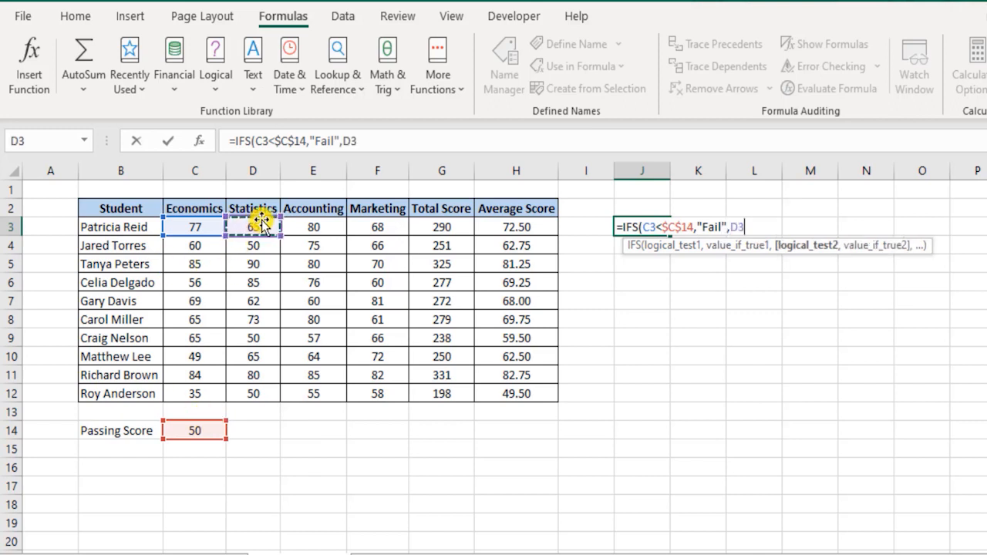
text(<)
click(201, 431)
key(F4)
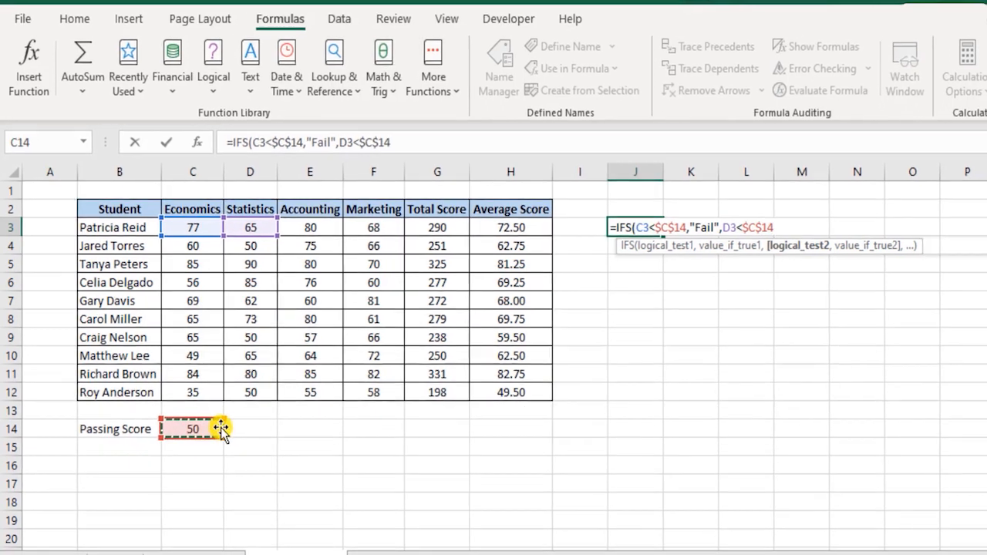
text(,)
text("Fail")
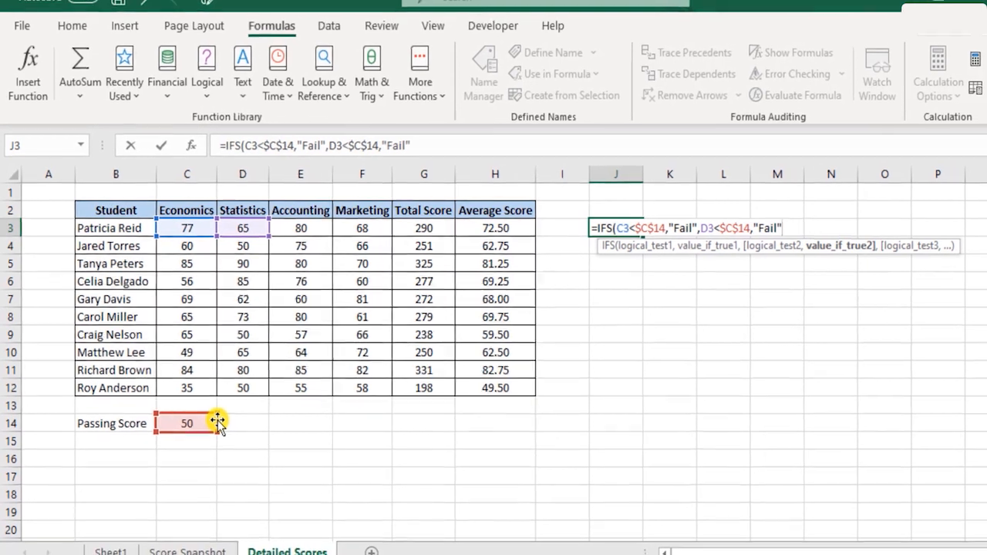
text(,)
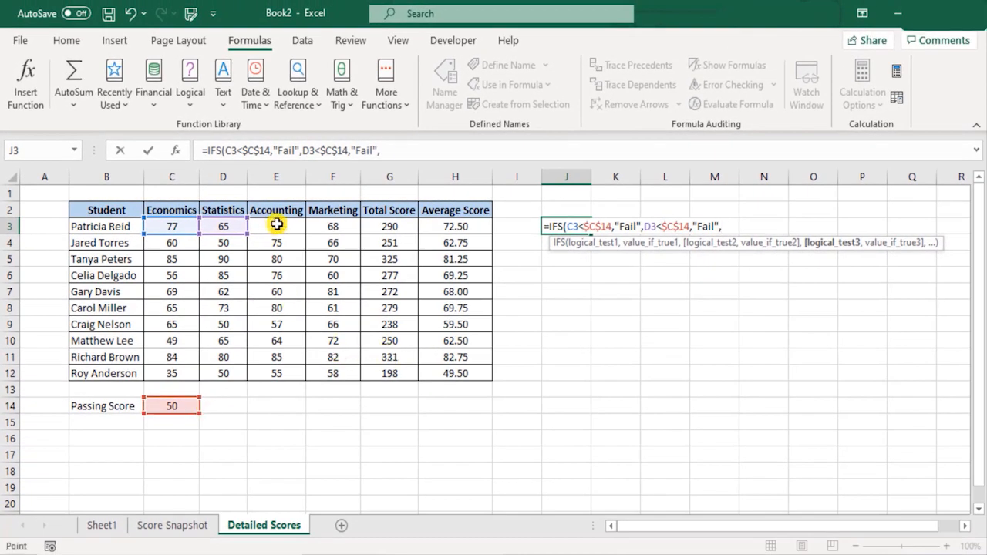
Step: Add a third condition to the J3 IFS formula returning "Fail" when the Accounting score E3<$C$14
click(275, 223)
text(<)
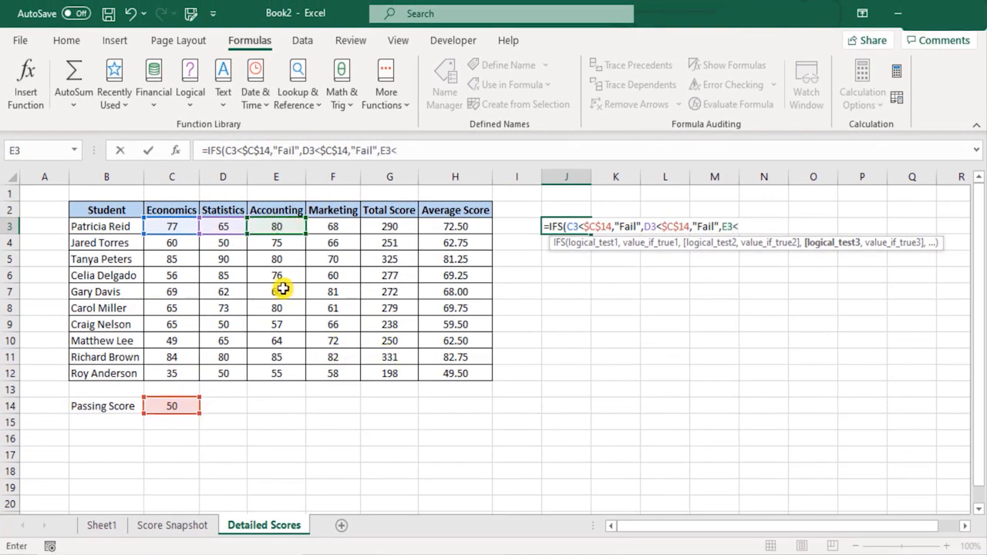
click(194, 407)
key(F4)
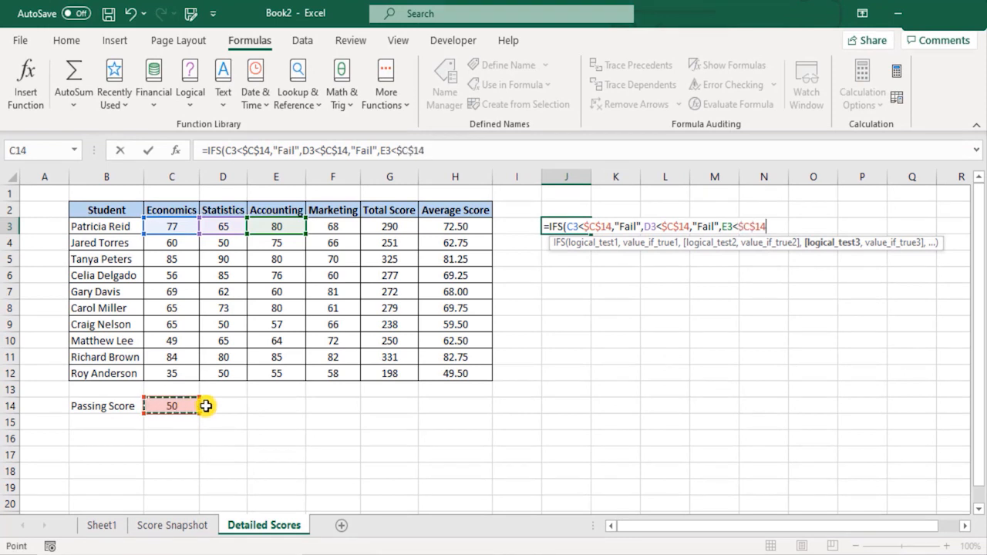
text(,"Fail)
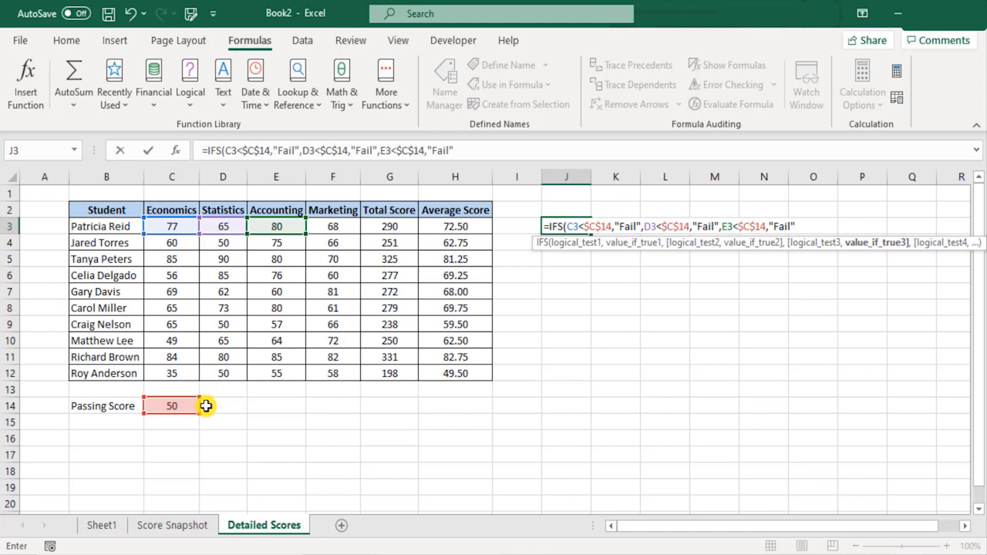
text(",)
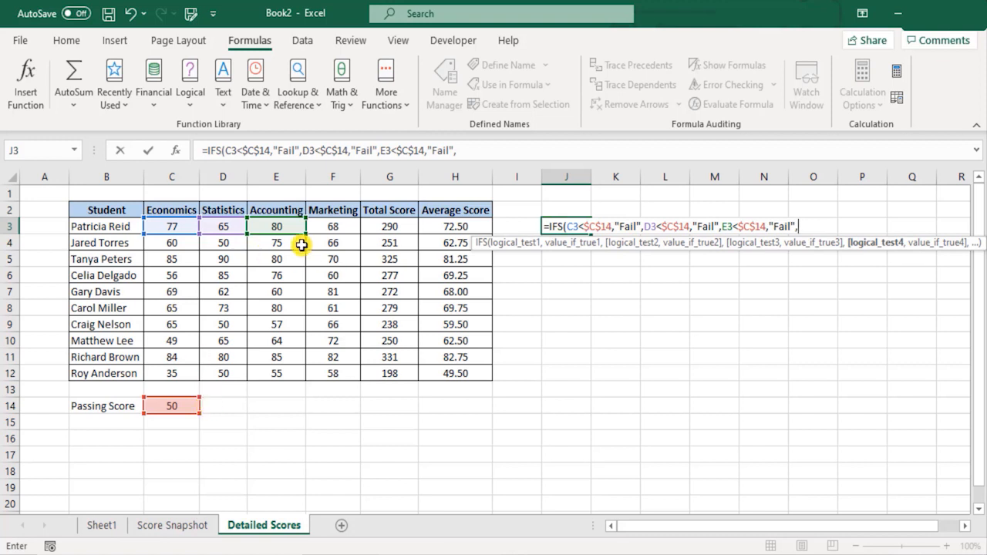
Step: Complete the J3 IFS formula with a fourth condition returning "Fail" when the Marketing score F3<$C$14
click(335, 227)
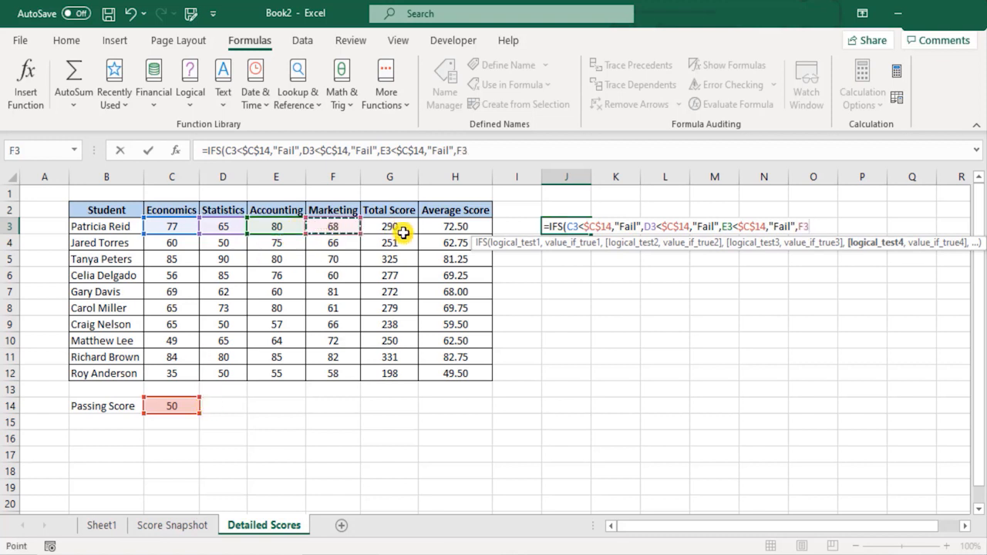
text(<)
click(174, 403)
key(F4)
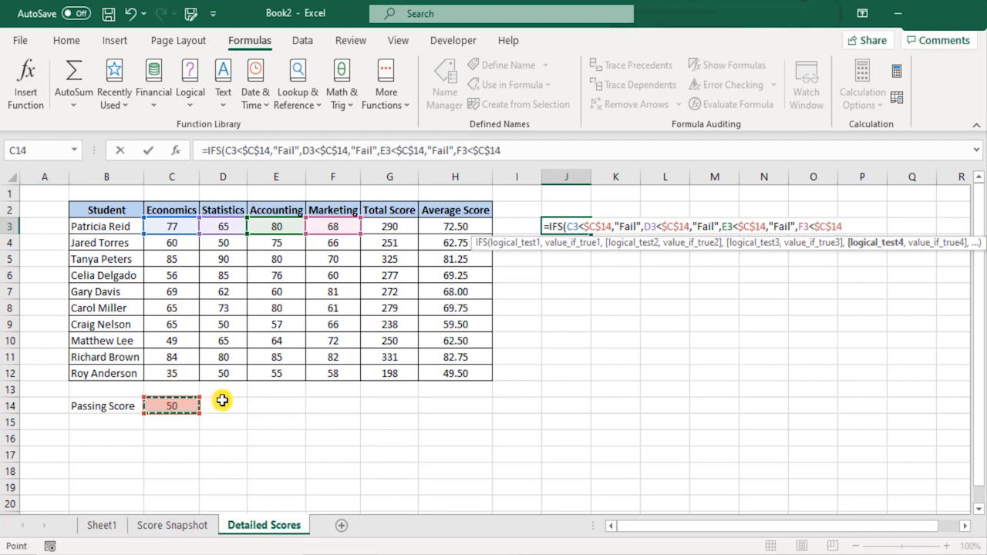
text(,)
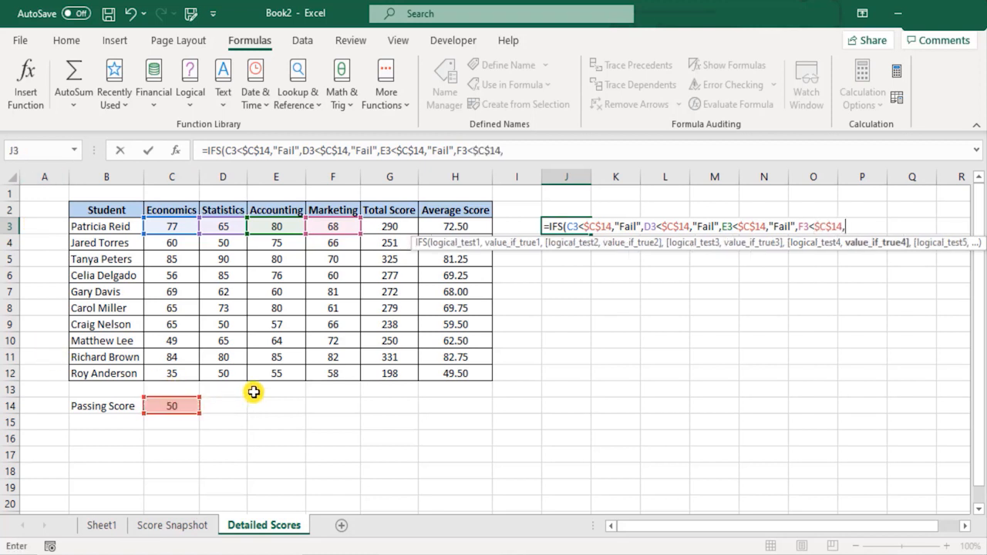
text("Fail",)
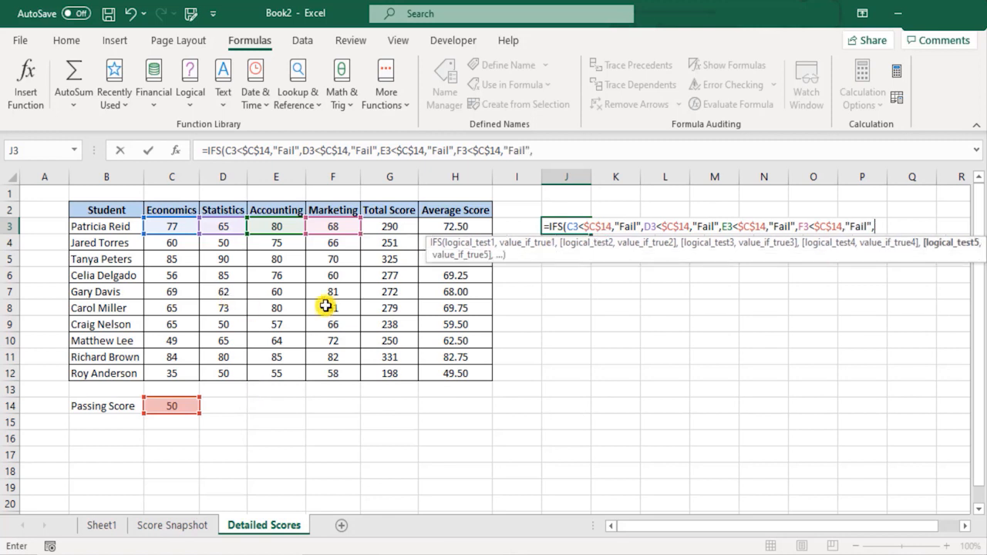
key(BackSpace)
text())
key(ctrl+Return)
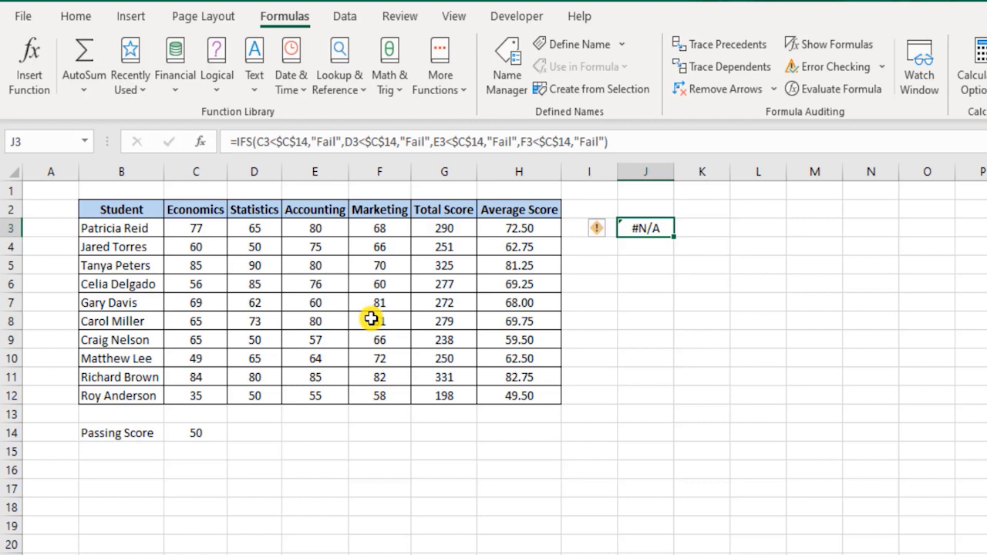
Step: Copy the J3 formula to J10 and check the cell references of the pasted formula
key(ctrl+c)
key(Down)
key(Down)
key(Down)
key(Down)
key(Down)
key(Down)
key(Down)
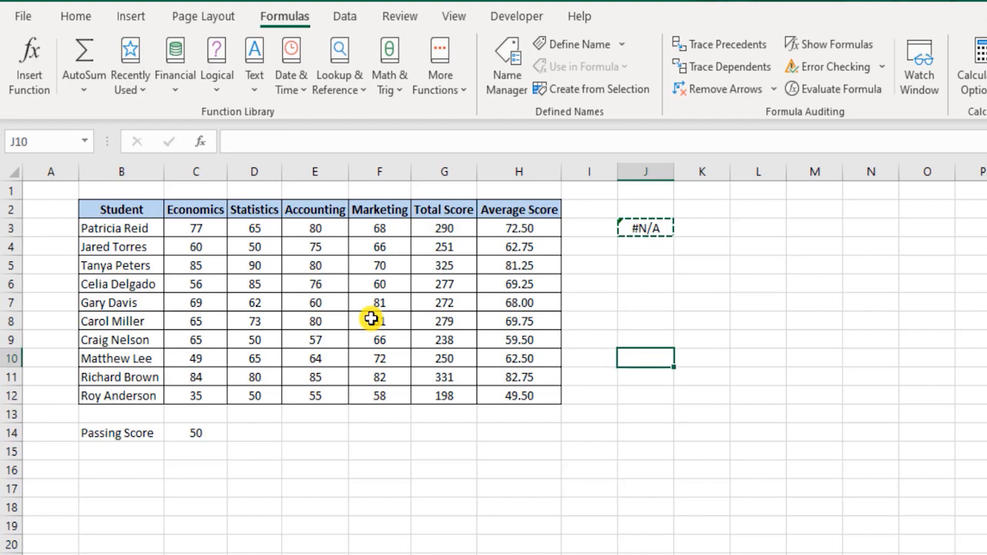
key(ctrl+v)
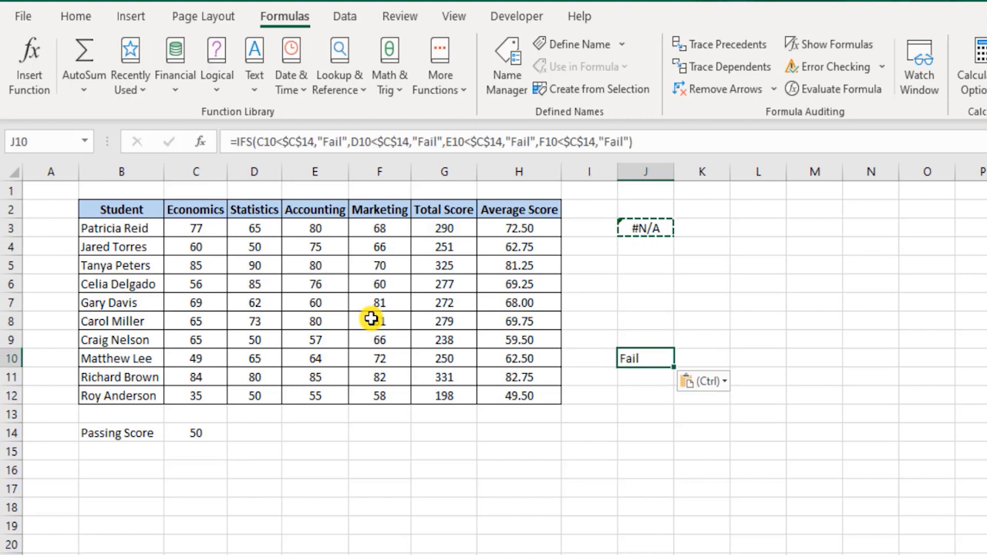
key(F2)
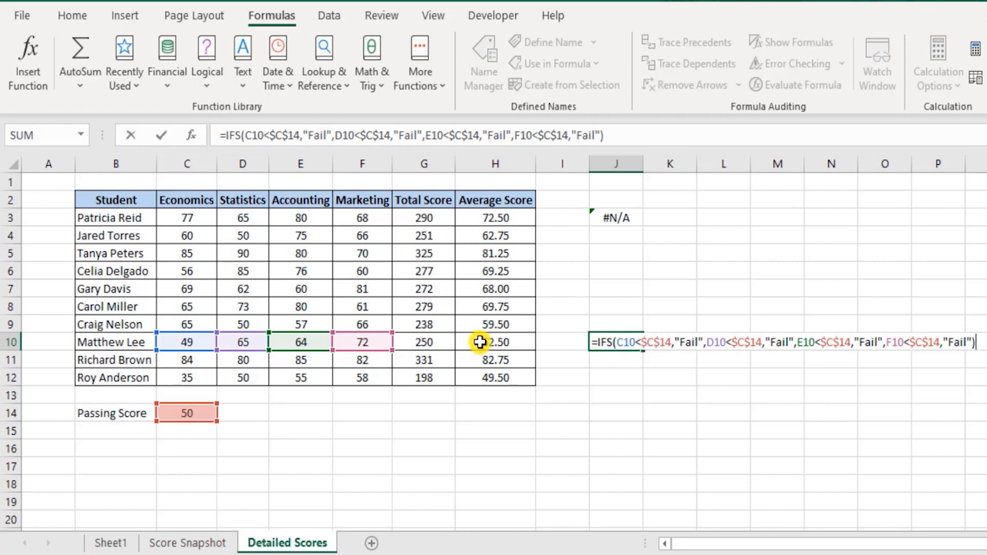
key(ctrl+Return)
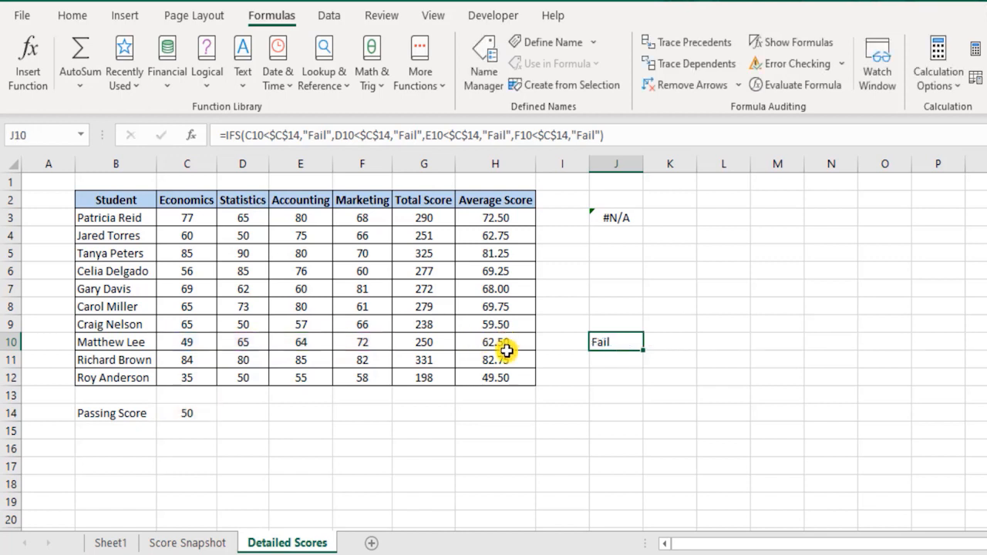
Step: Try an Accounting score of 40 in E3 to test the "Fail" conditions of the J3 formula
click(633, 218)
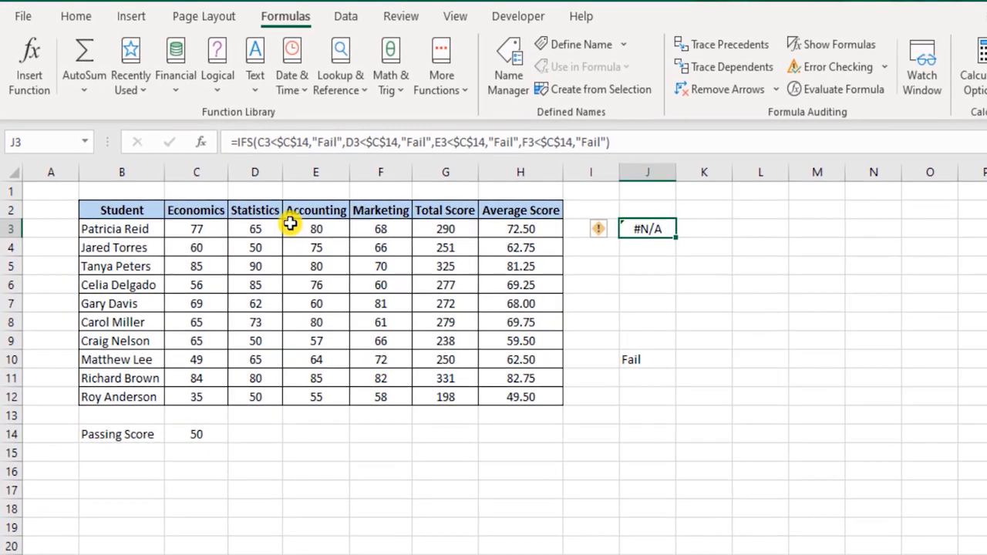
click(339, 228)
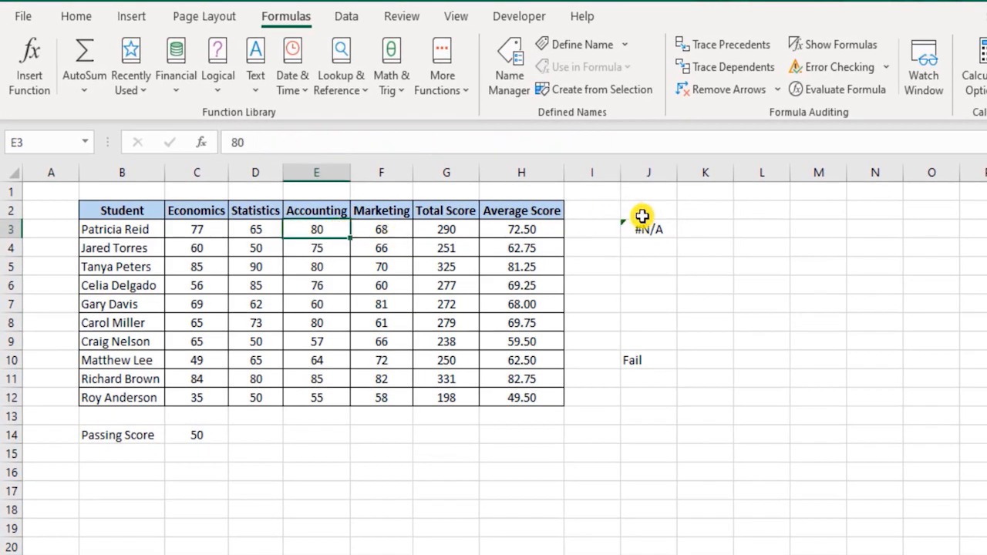
text(40)
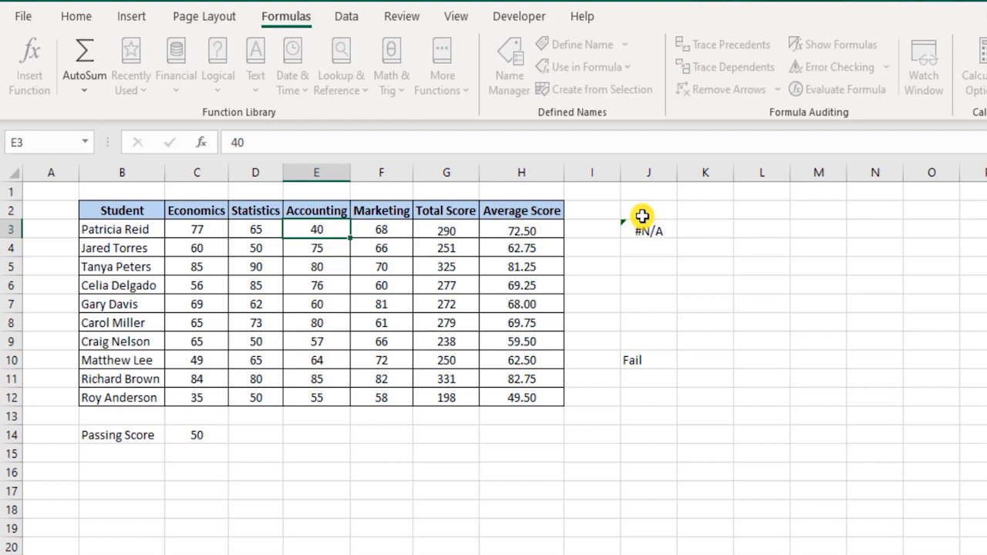
key(Return)
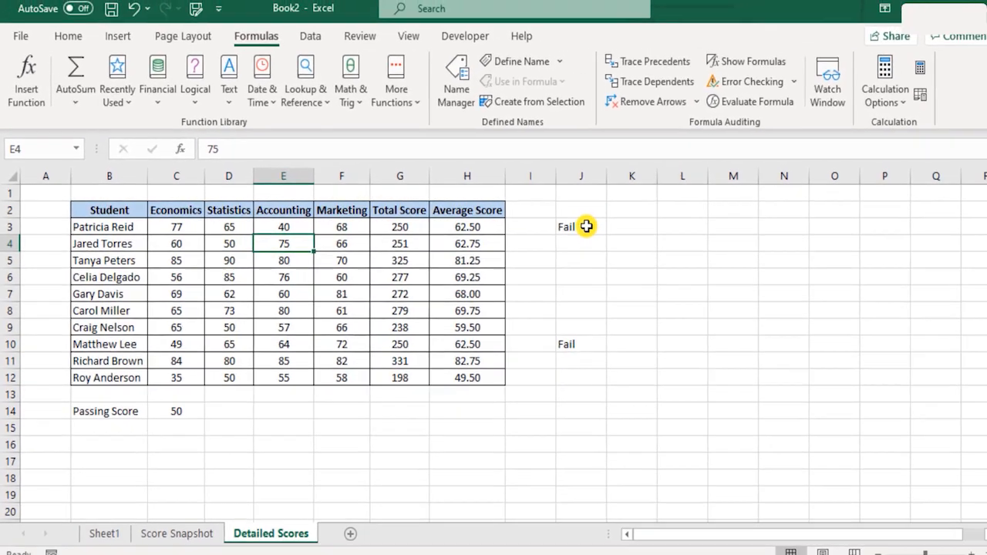
Step: Examine the second condition, D3<$C$14, in the J3 formula without changing anything
double_click(637, 228)
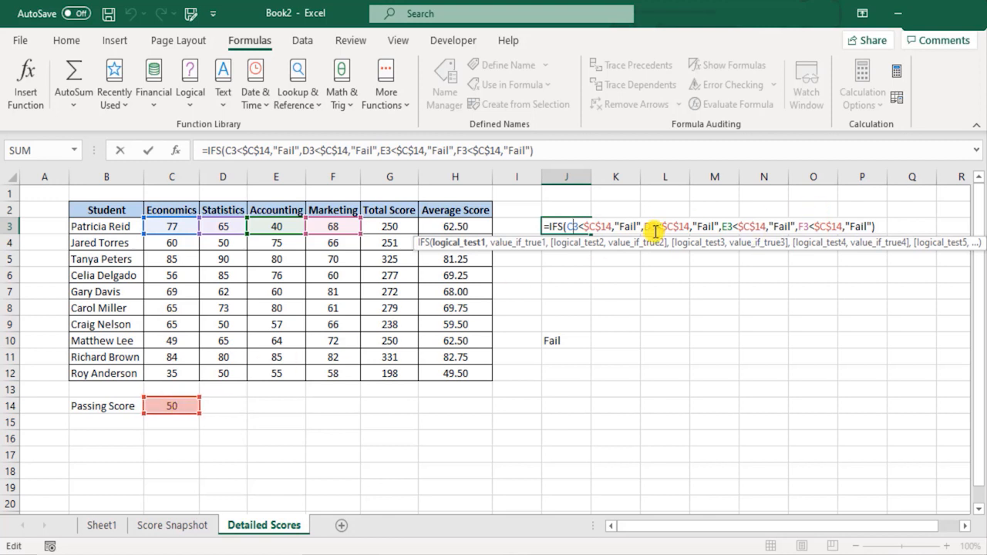
drag(653, 226, 689, 226)
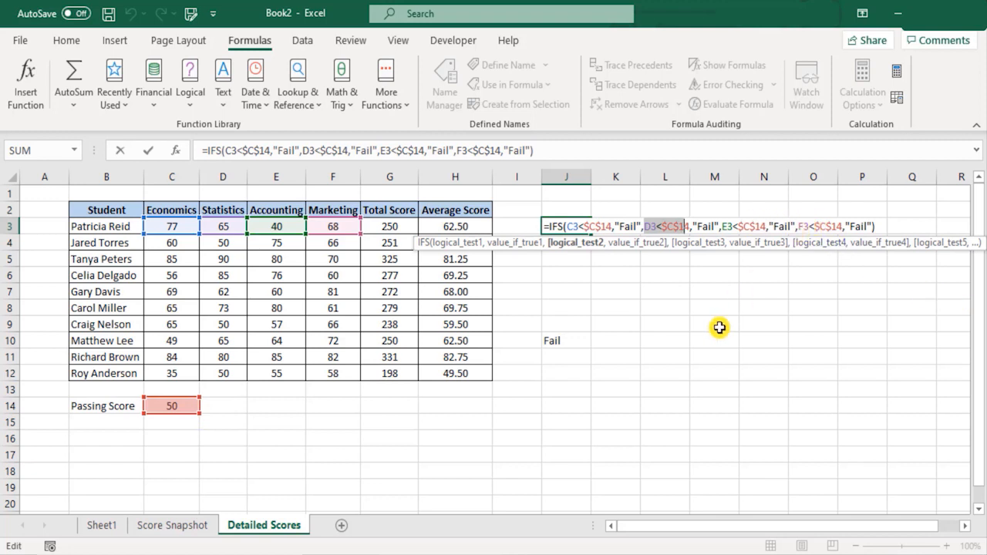
key(ctrl+Return)
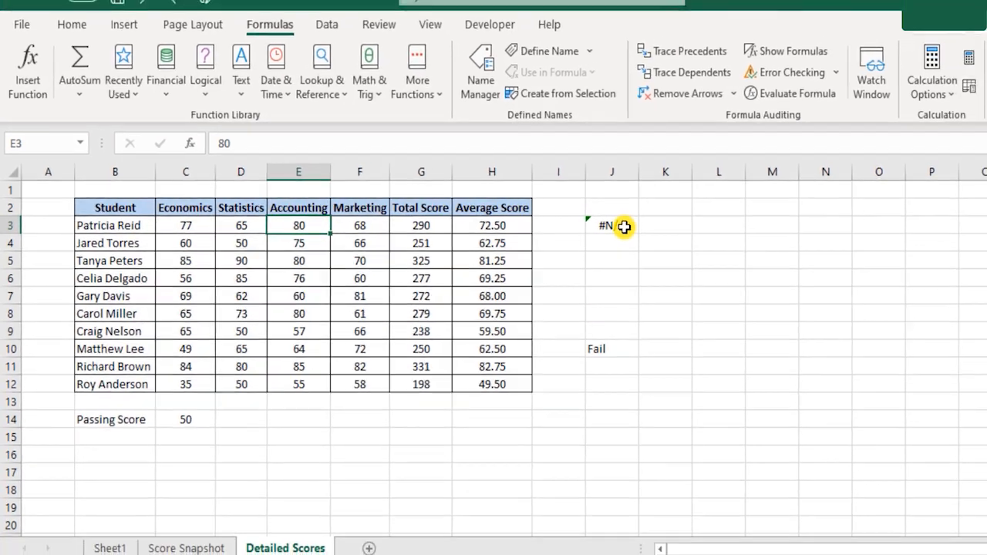
Step: Review the four subject conditions of the J3 IFS formula one after another without changing them
double_click(641, 226)
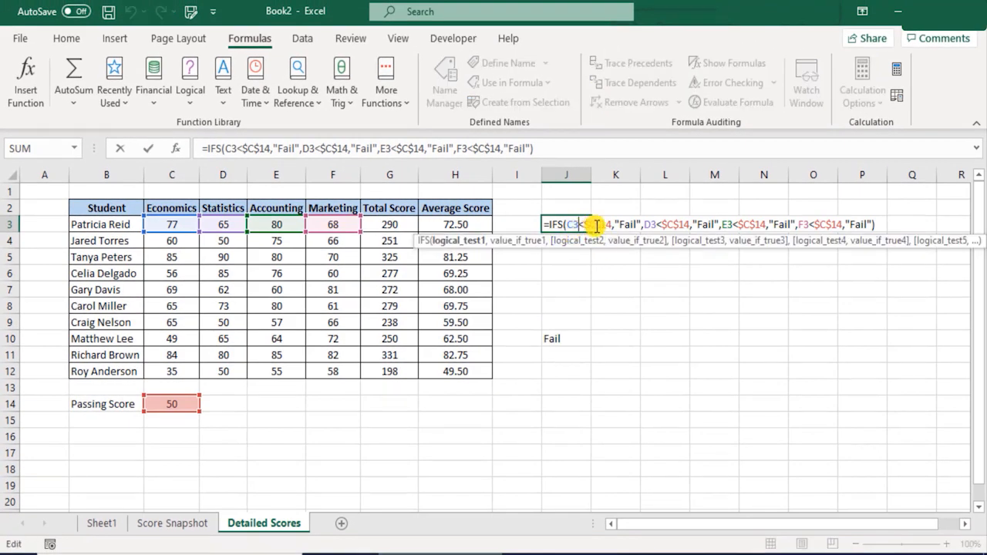
double_click(652, 225)
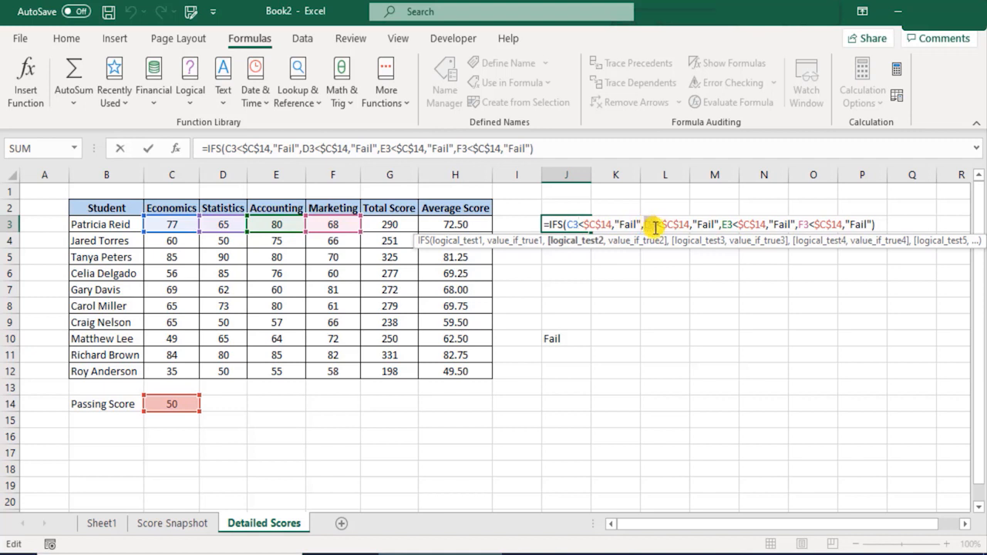
double_click(727, 224)
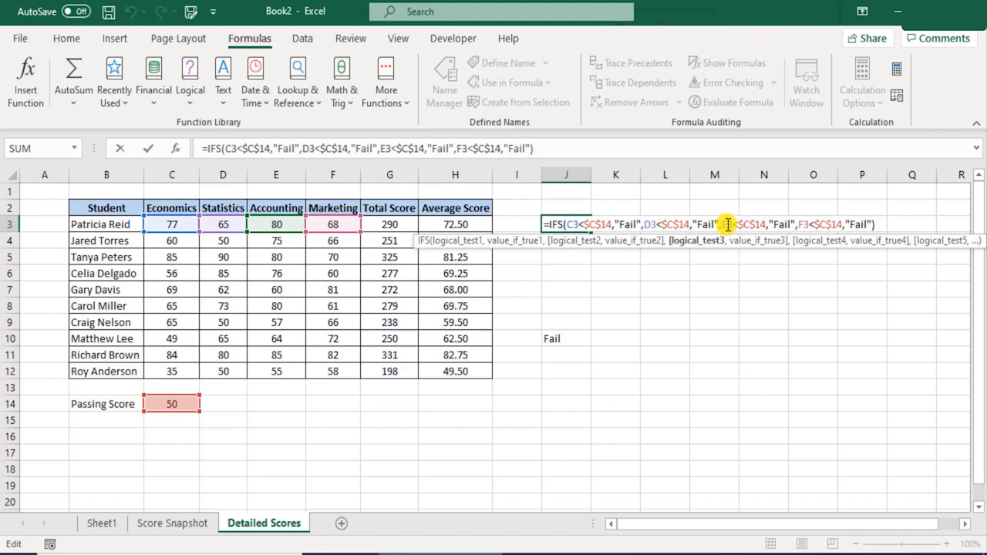
double_click(805, 225)
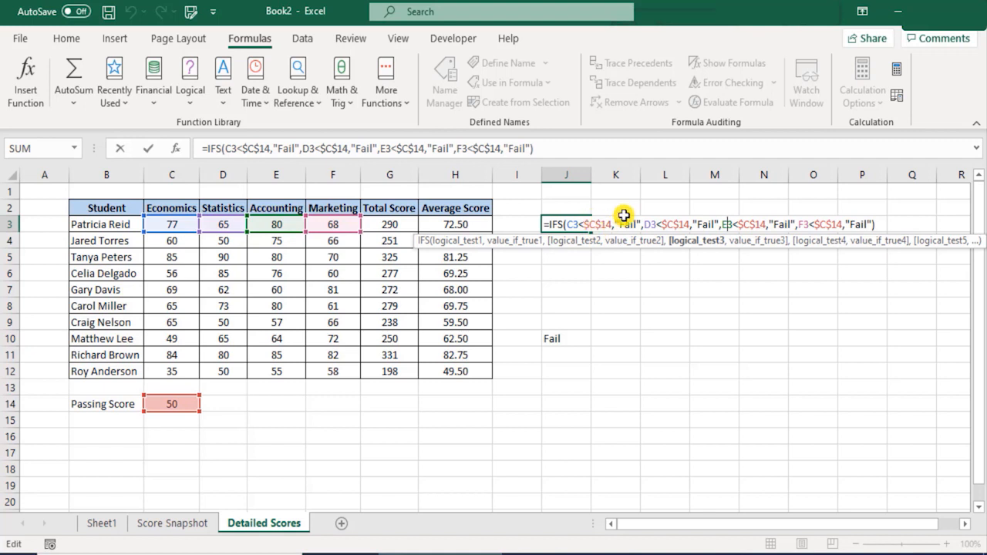
click(877, 223)
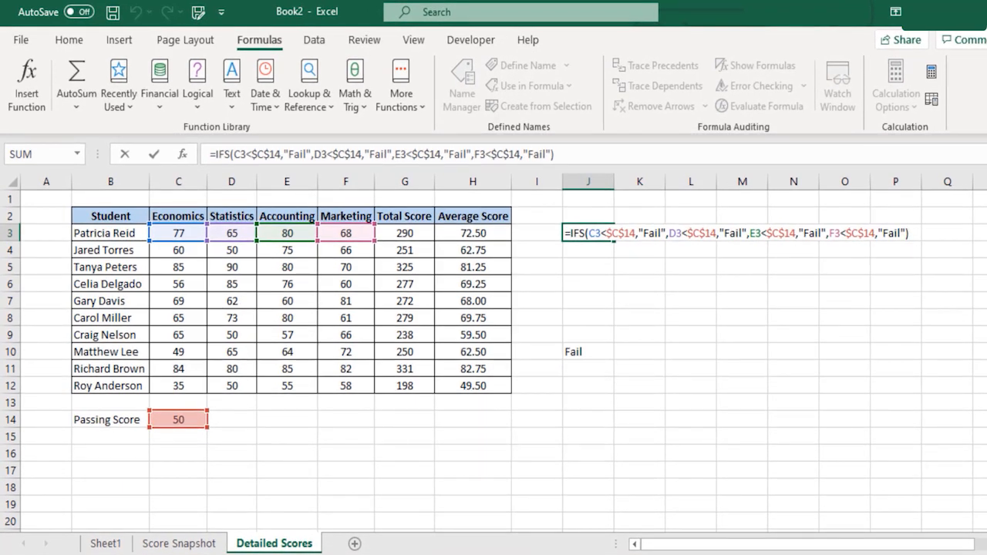
key(ctrl+Return)
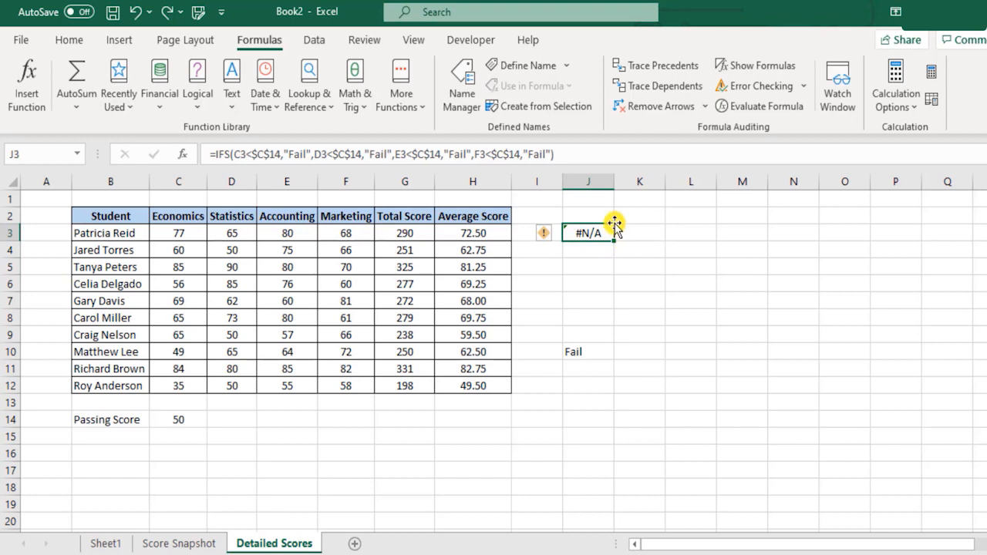
Step: Check the four subject scores in C3:F3 against the J3 formula and its result
click(191, 229)
drag(191, 230, 326, 229)
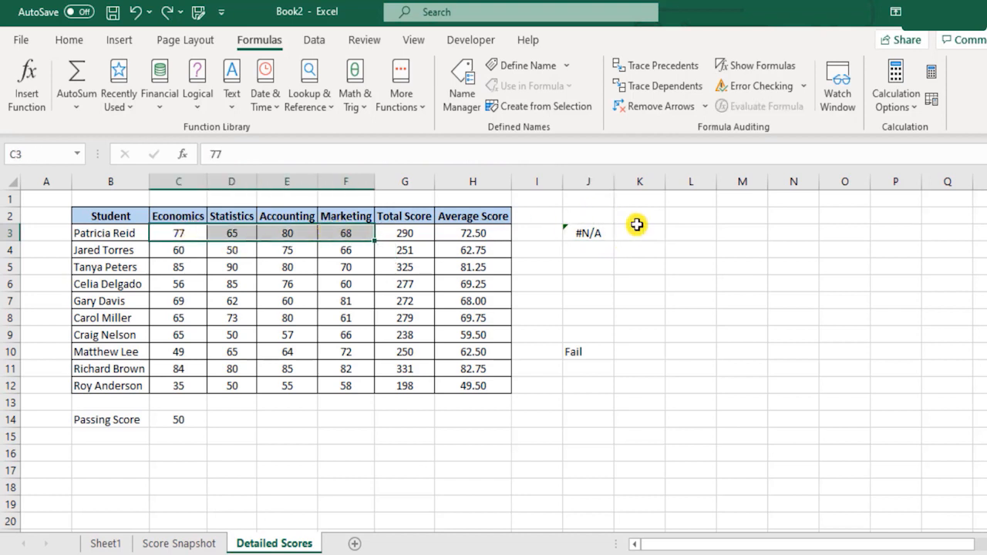
click(592, 229)
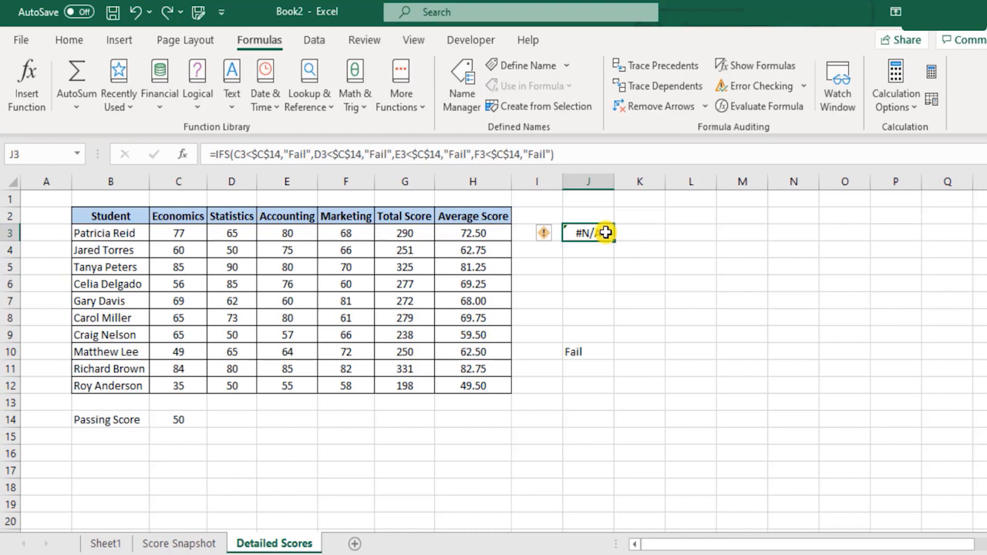
click(684, 233)
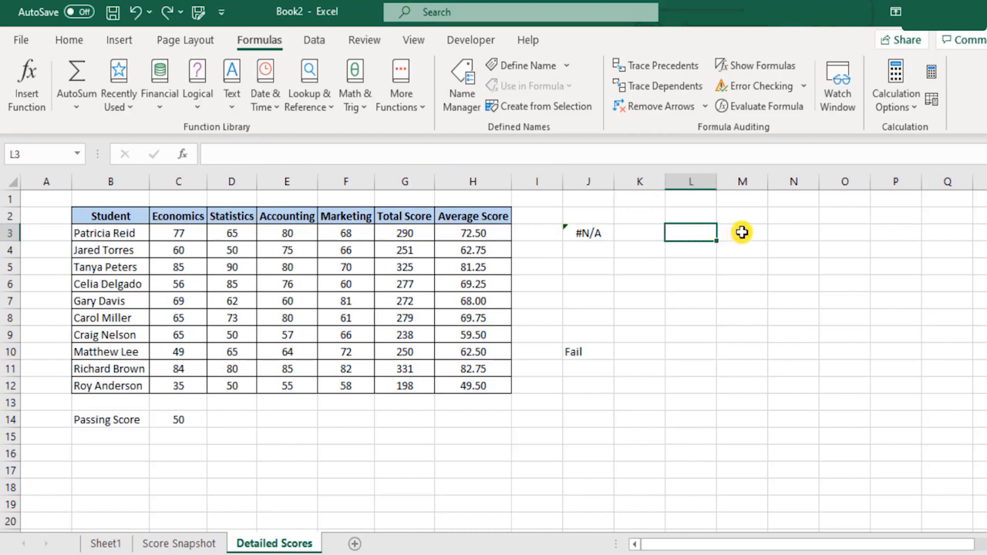
text(=IFERR)
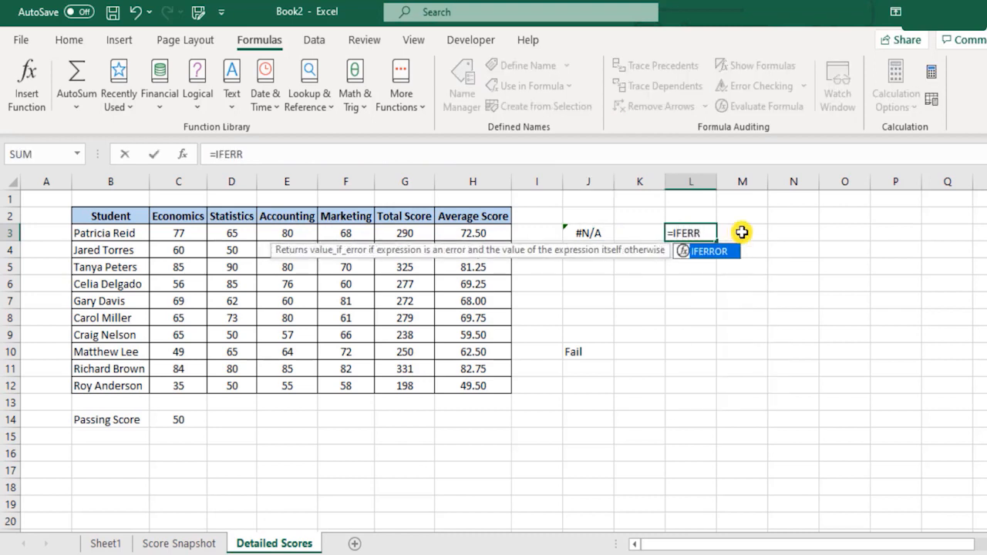
key(Tab)
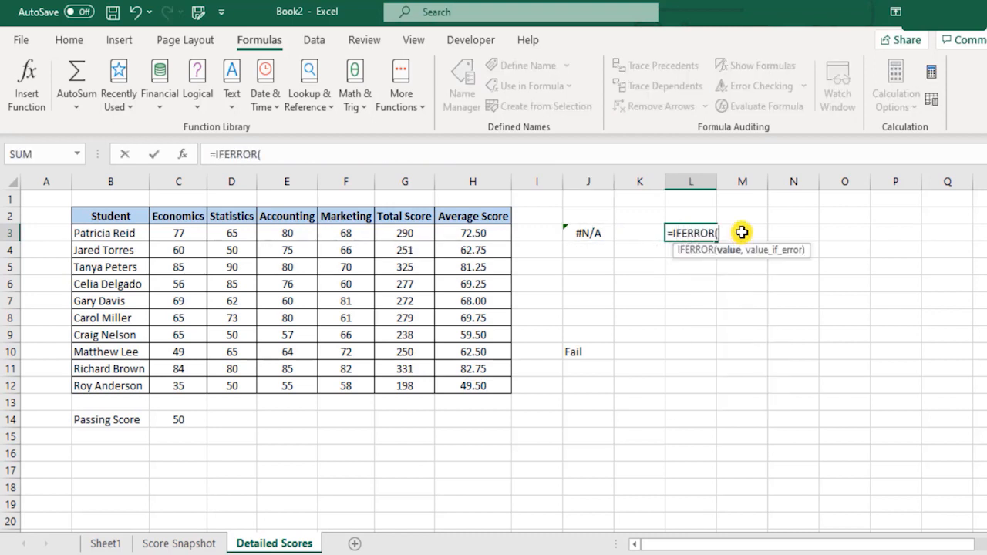
text())
key(Return)
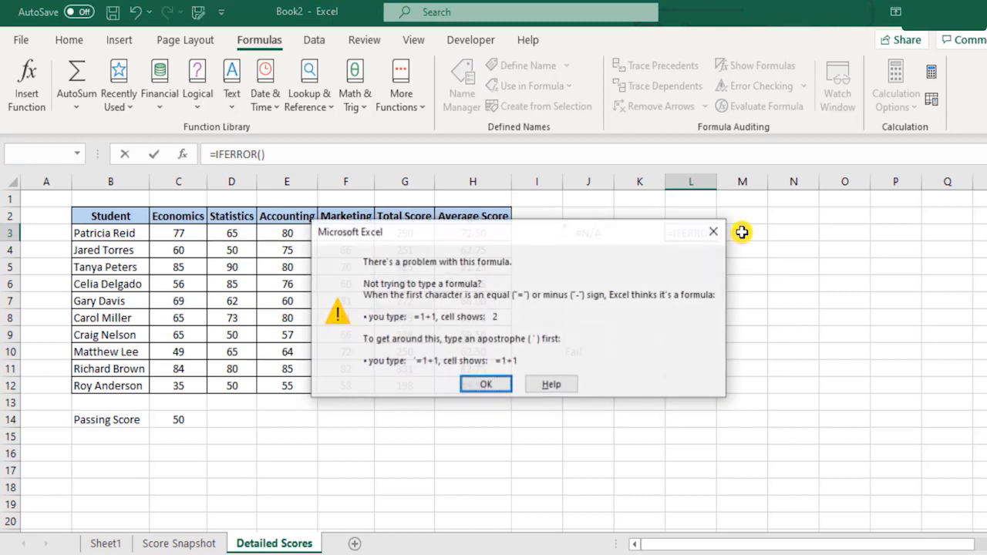
key(Return)
key(Escape)
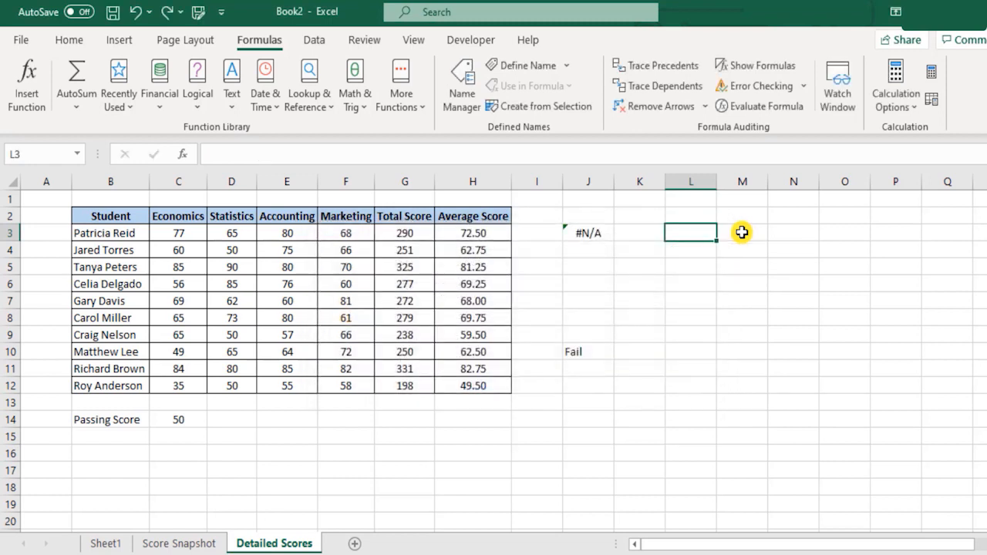
text(=IFNA)
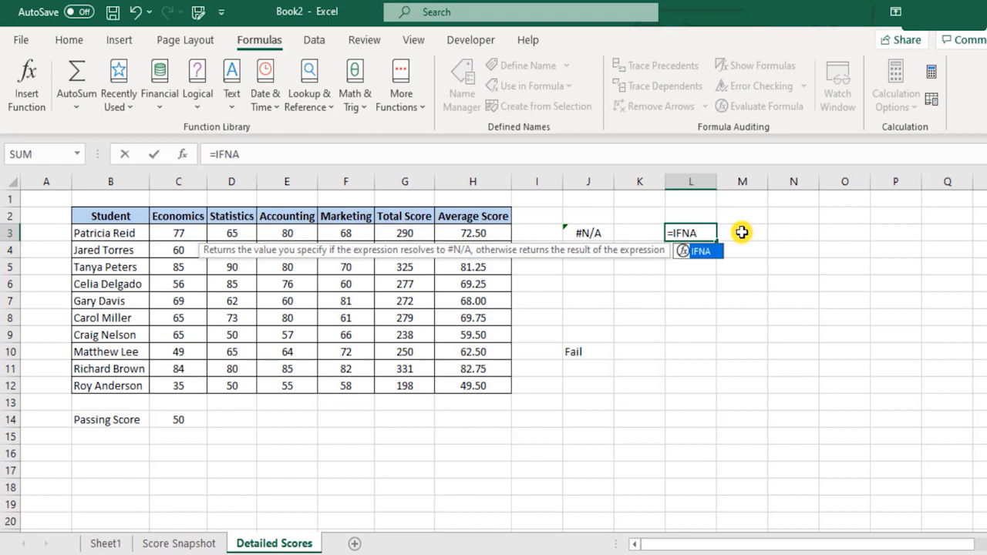
text(()
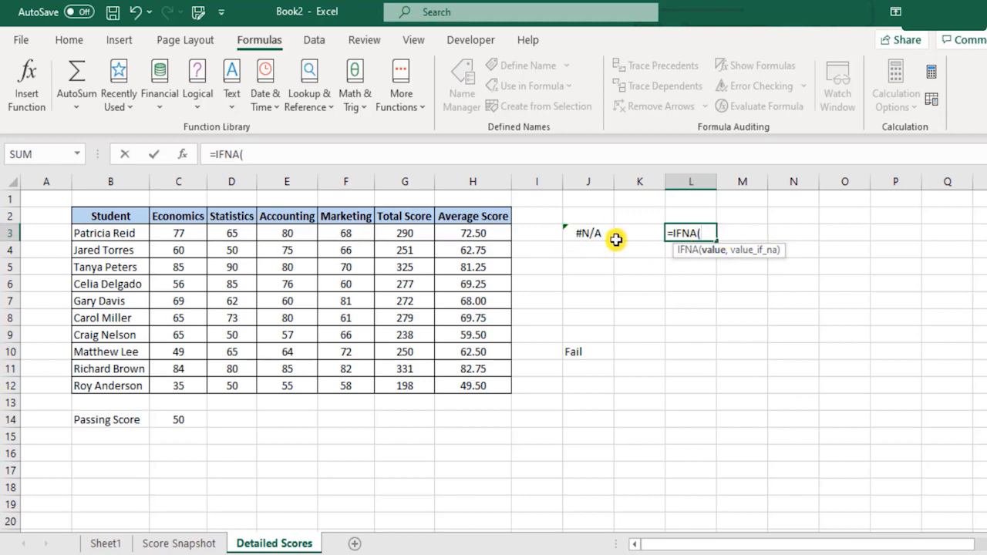
key(Escape)
Step: Wrap the IFS formula in J3 in an IFNA function that returns "Pass" for the #N/A error
double_click(584, 233)
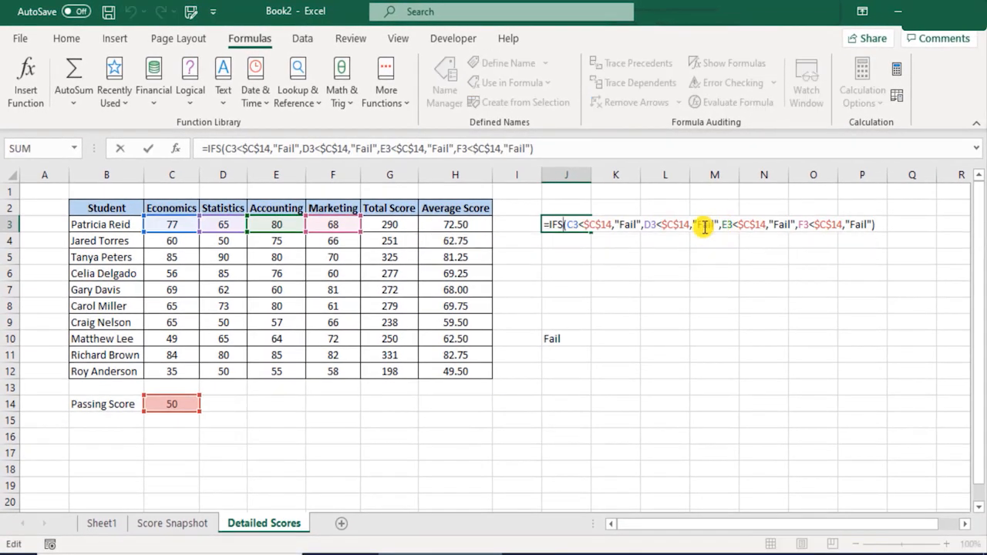
text(IFNA()
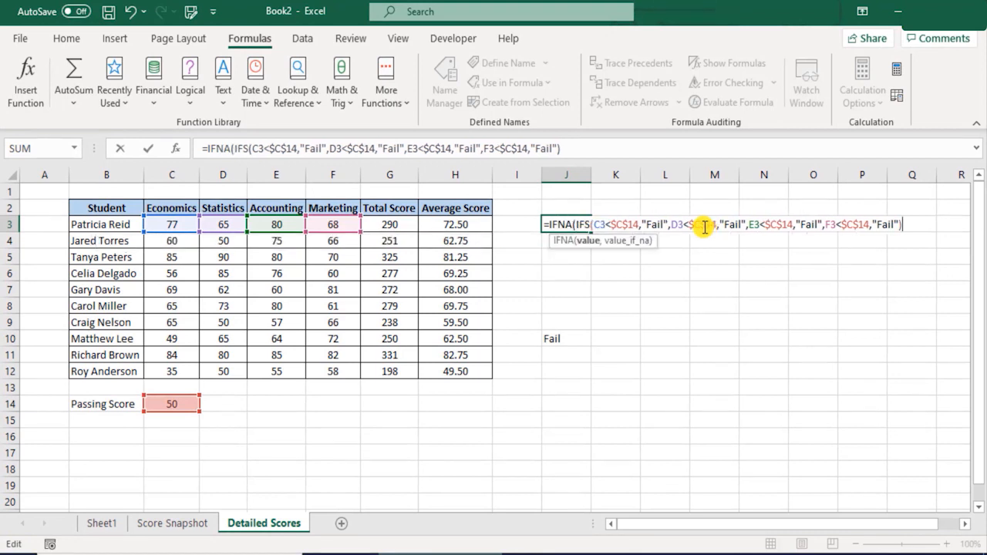
text(,)
text("Pass"))
key(Return)
key(Up)
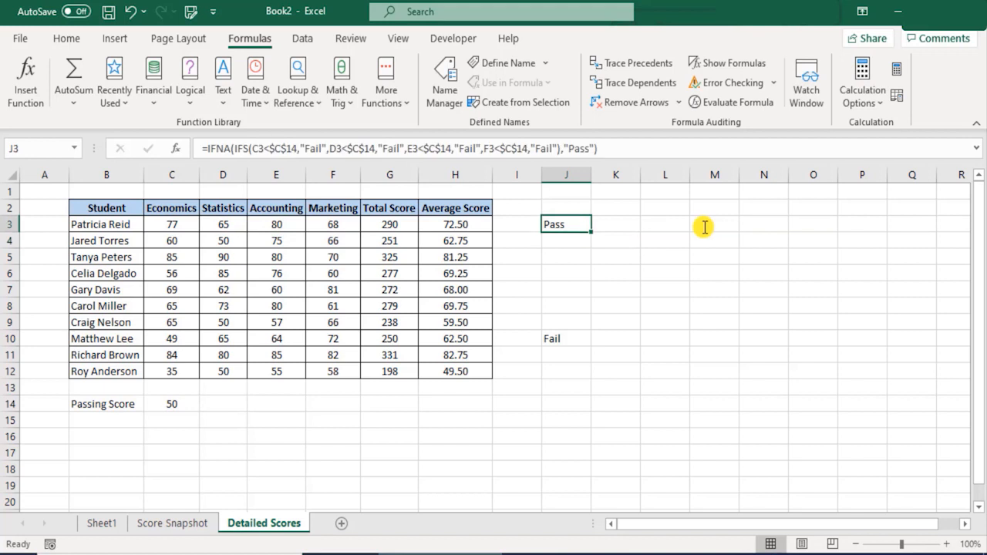
Step: Change the IFNA fallback value in J3 to an empty string, ""
key(F2)
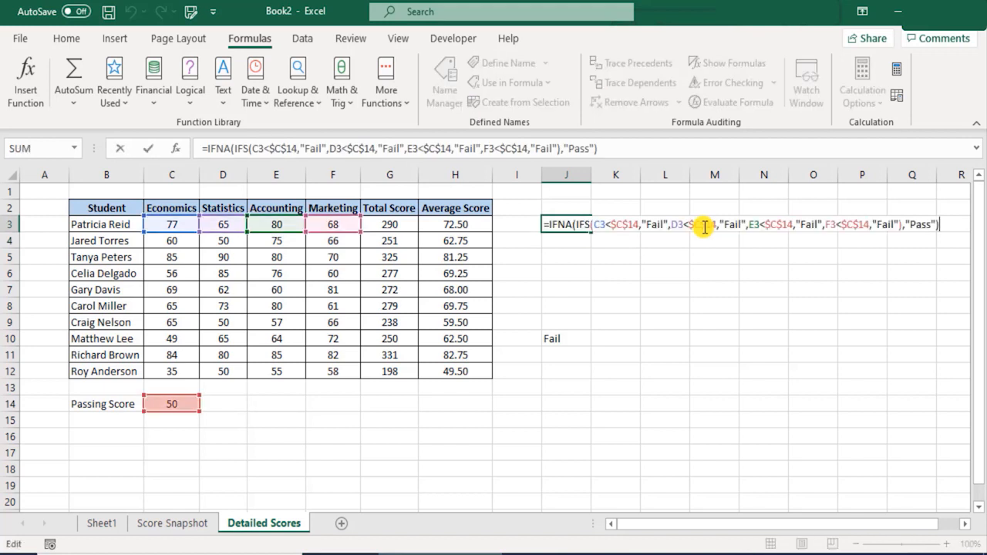
key(shift+Left)
key(BackSpace)
key(Return)
key(Up)
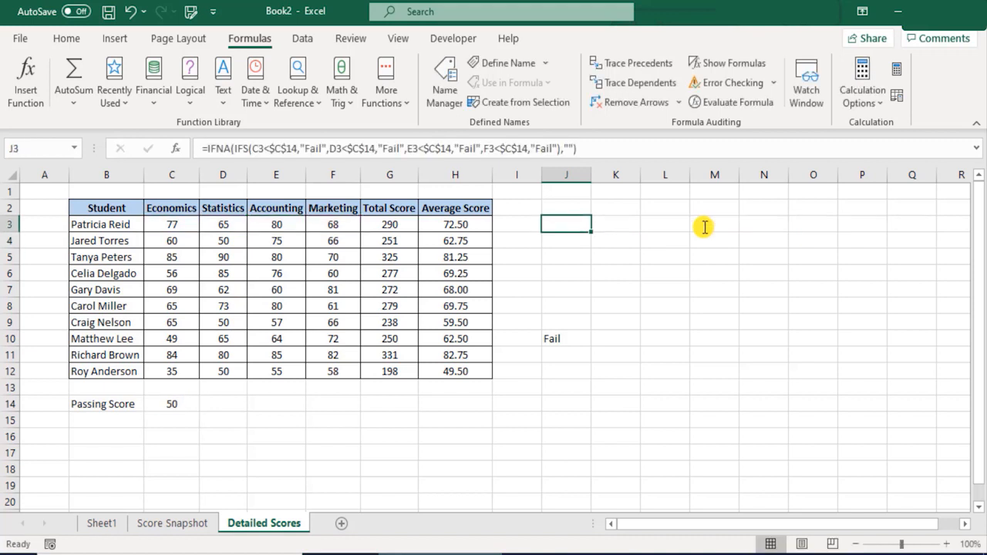
Step: Fill the J3 formula down through J12 for all students
key(shift+Down)
key(shift+Down)
key(shift+Down)
key(shift+Down)
key(shift+Down)
key(shift+Down)
key(shift+Down)
key(shift+Down)
key(shift+Down)
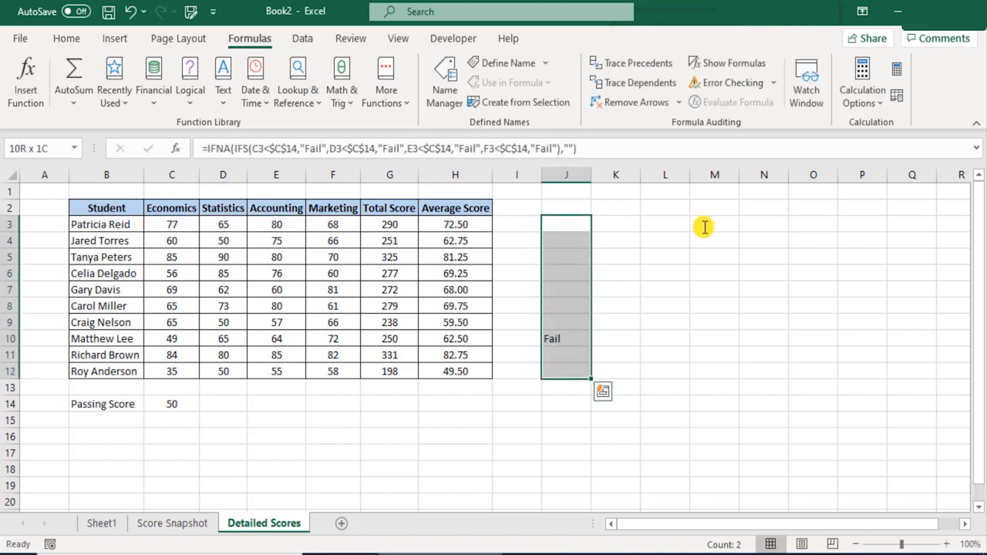
key(ctrl+d)
key(Down)
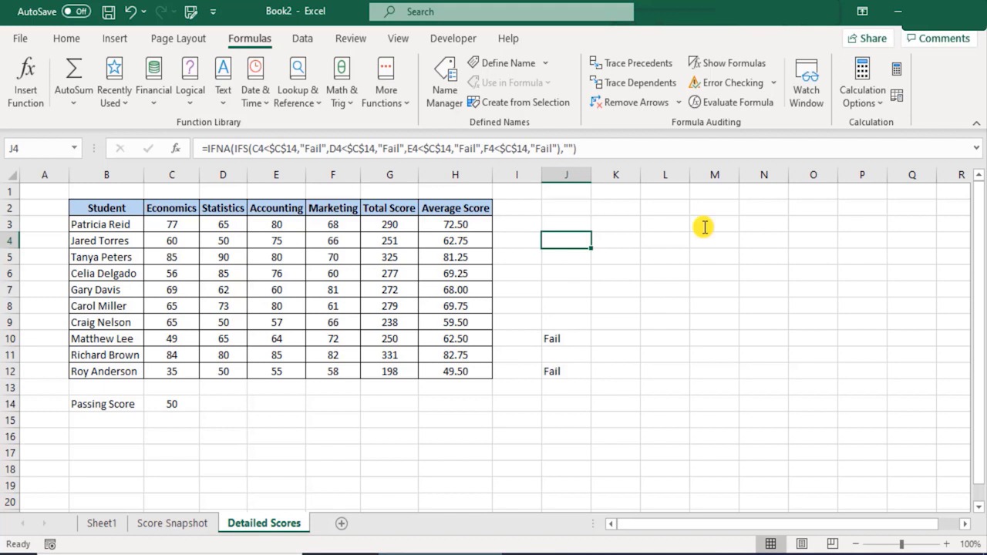
Step: Check the filled formulas in column J below J3 for their row references
key(Up)
key(Down)
key(Down)
key(Down)
key(Down)
key(Down)
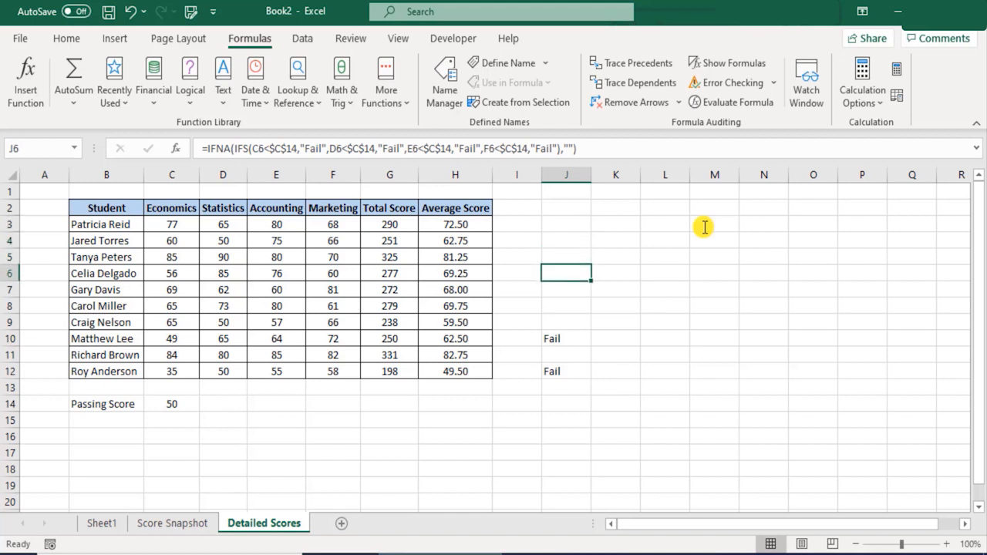
key(Up)
key(Up)
key(Up)
key(Up)
key(Up)
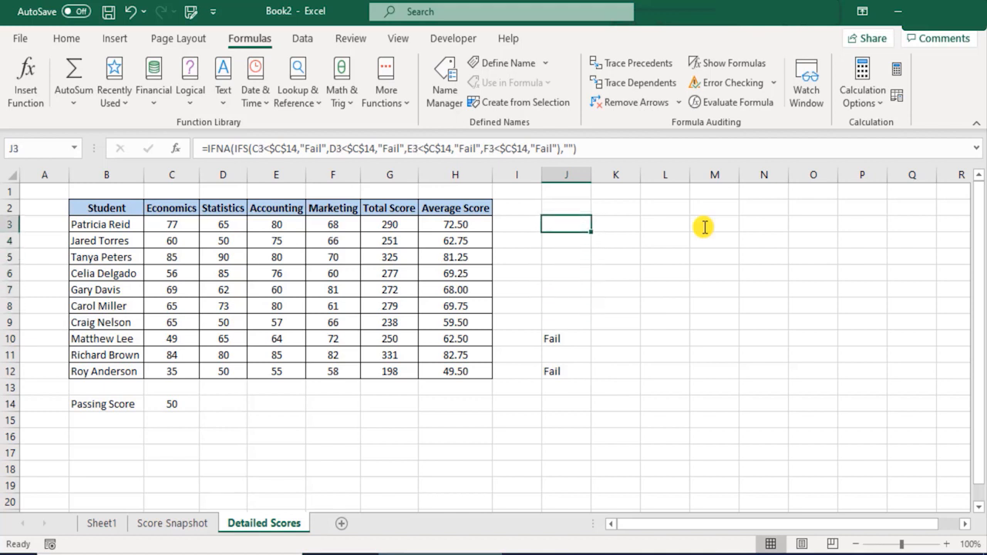
Step: Examine the IFNA wrapper at the start of the J3 formula without changing anything
key(F2)
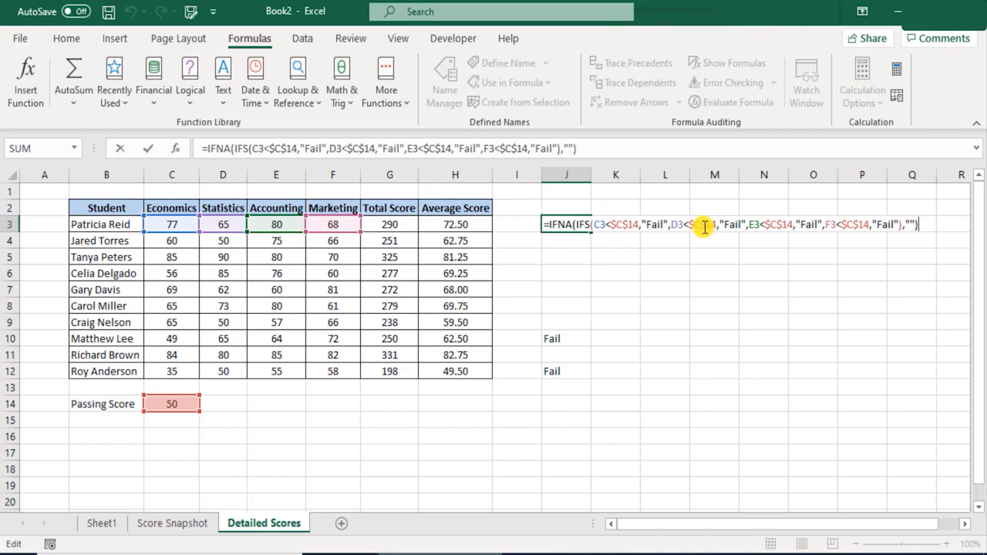
key(Right)
key(Right)
key(Right)
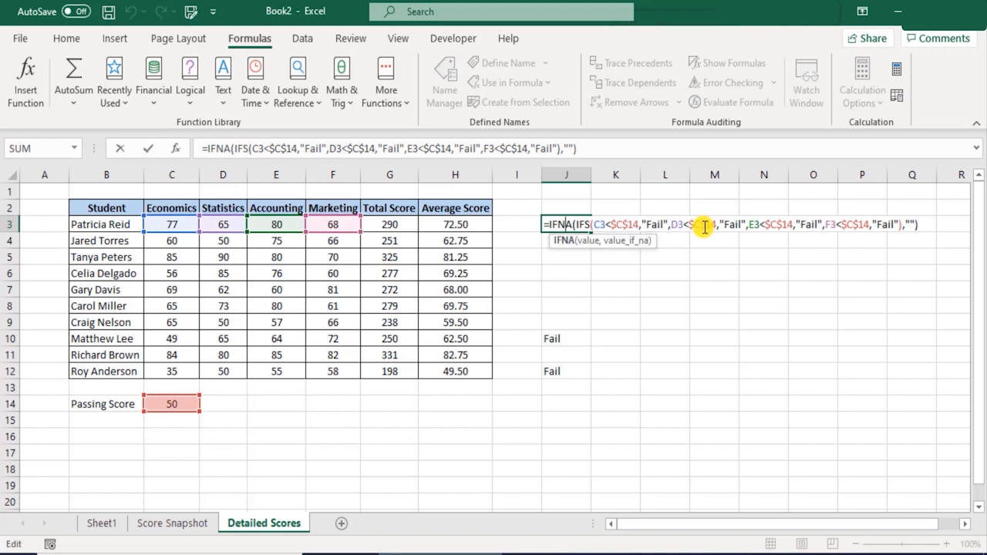
key(shift+Left)
key(shift+Left)
key(shift+Left)
key(shift+Left)
key(shift+Left)
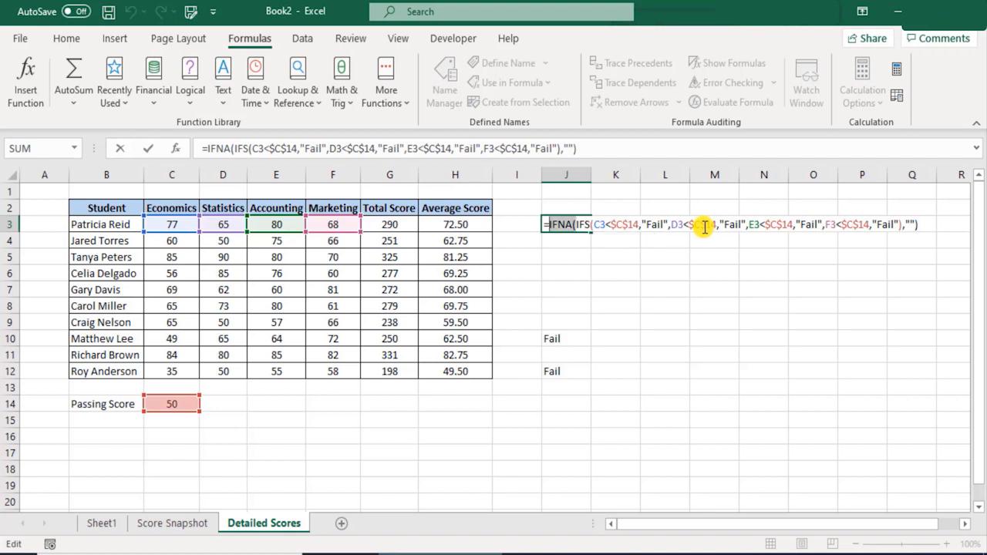
key(Escape)
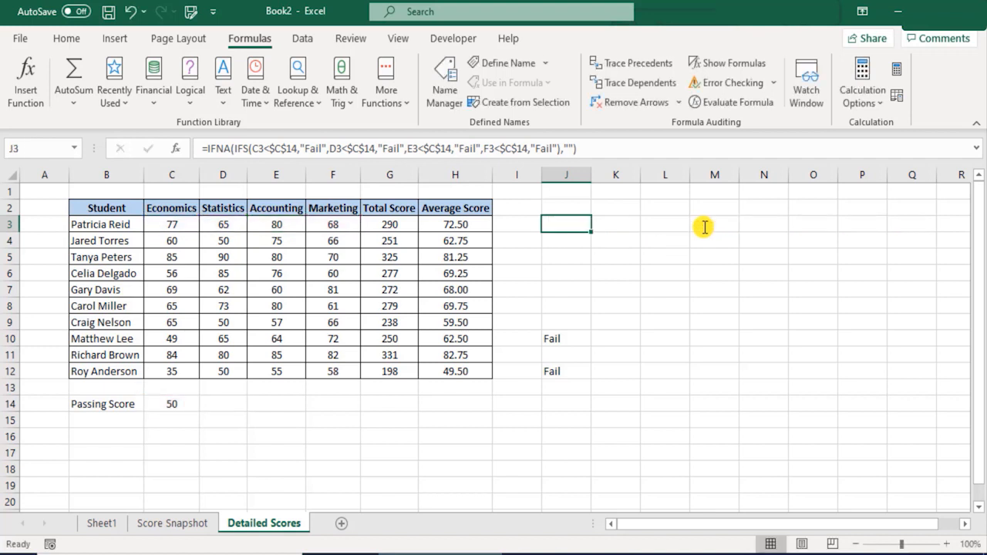
Step: Undo the fill down column J, the empty-string fallback and the IFNA wrapper in J3
key(ctrl+z)
key(ctrl+z)
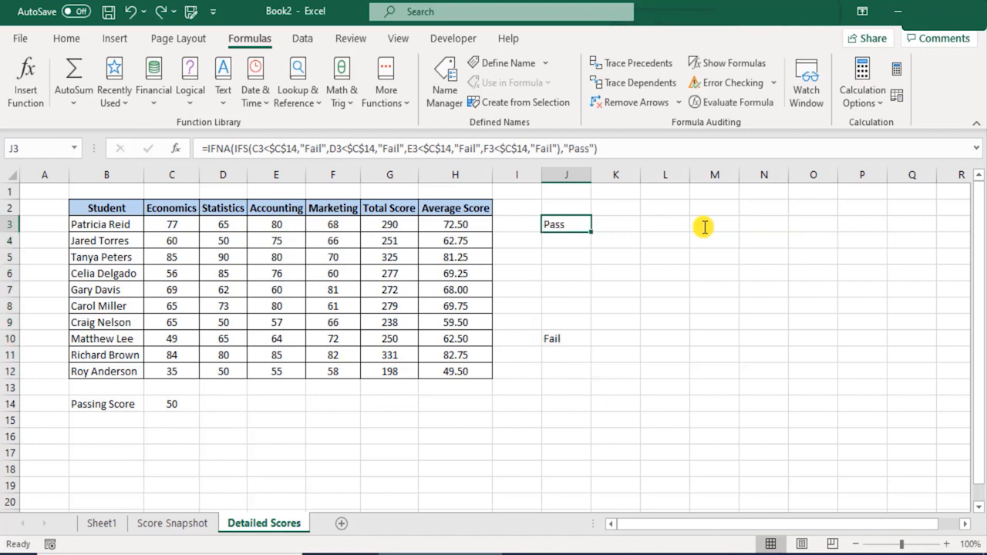
key(ctrl+z)
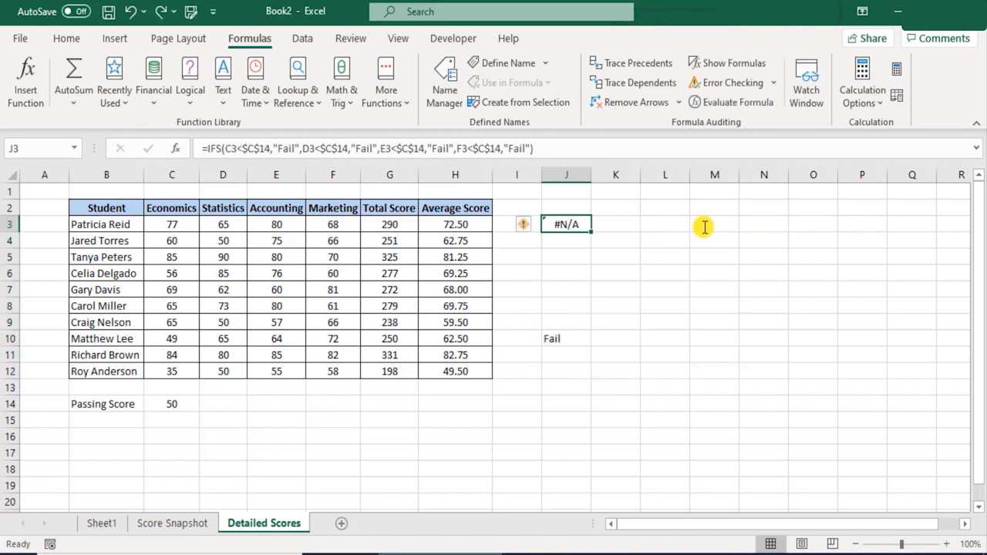
Step: Review the conditions and "Fail" results inside the IFS formula in J3, from C3<$C$14 to F3<$C$14
key(F2)
key(Left)
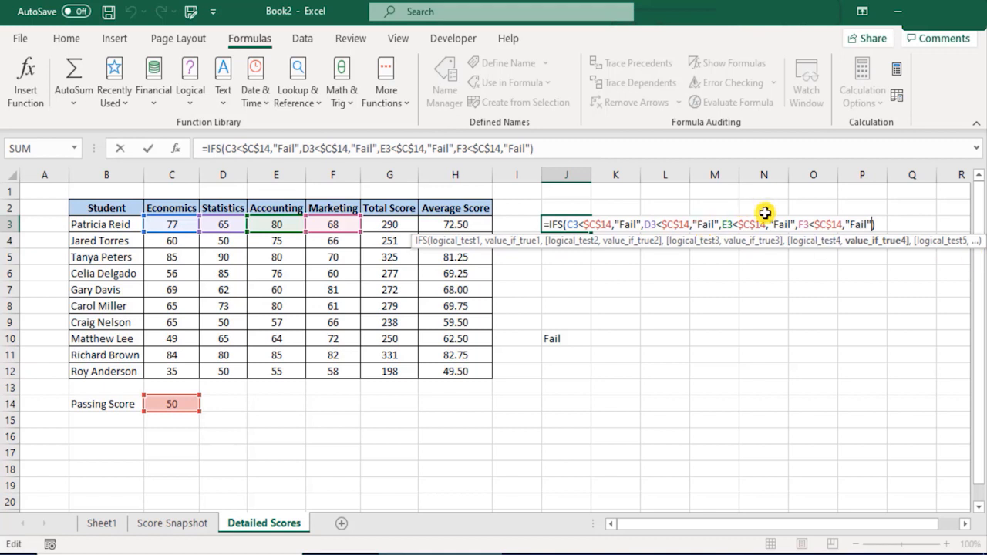
drag(568, 225, 618, 225)
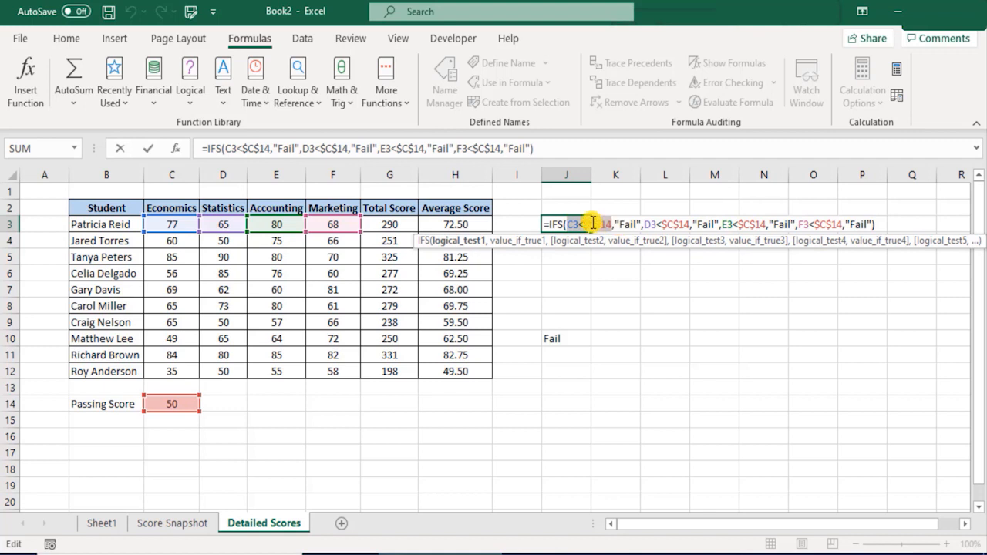
drag(644, 224, 843, 222)
drag(855, 221, 868, 223)
Step: Add TRUE with the result "Pass" as the fifth condition pair at the end of the J3 IFS formula
click(870, 223)
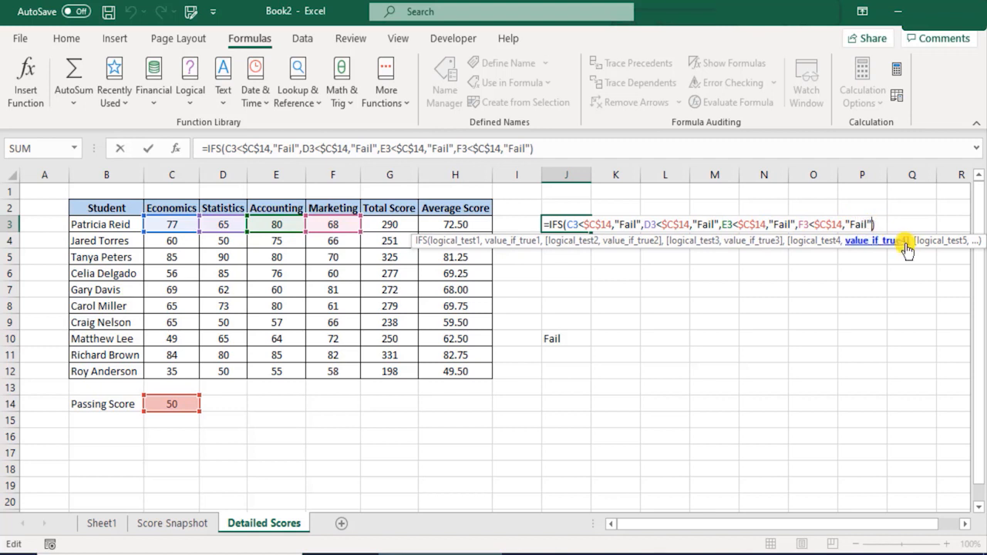
text(,)
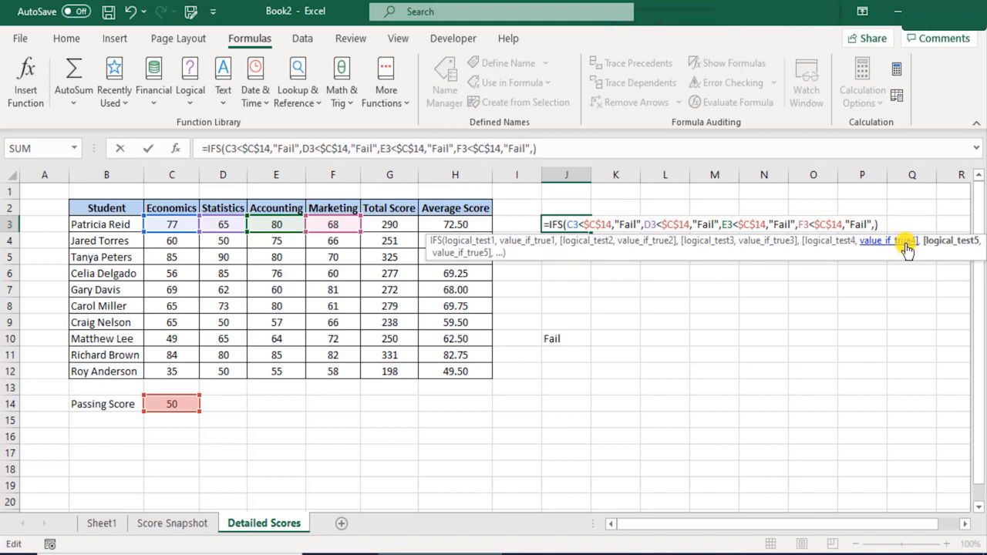
text(TU)
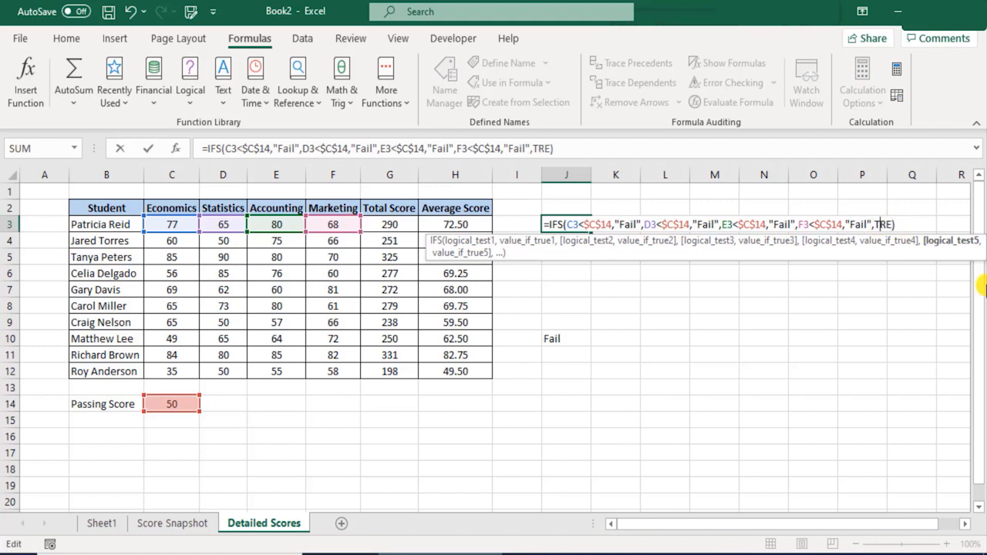
text(U)
key(Right)
text(,)
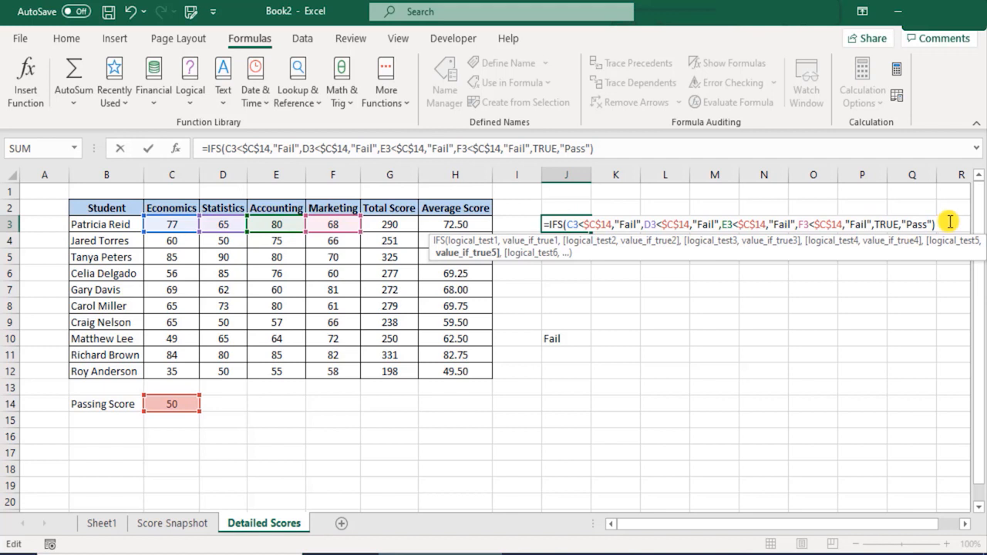
click(887, 224)
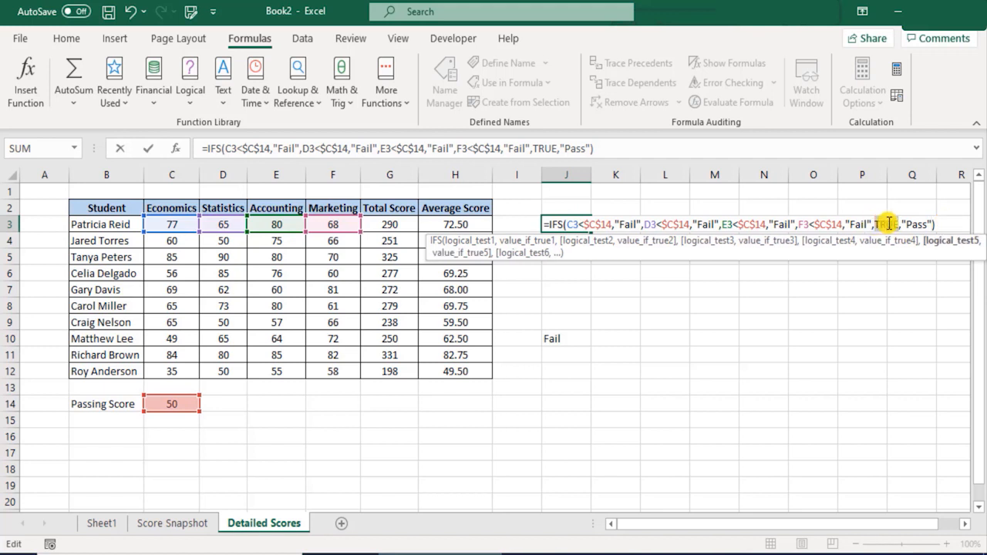
double_click(888, 225)
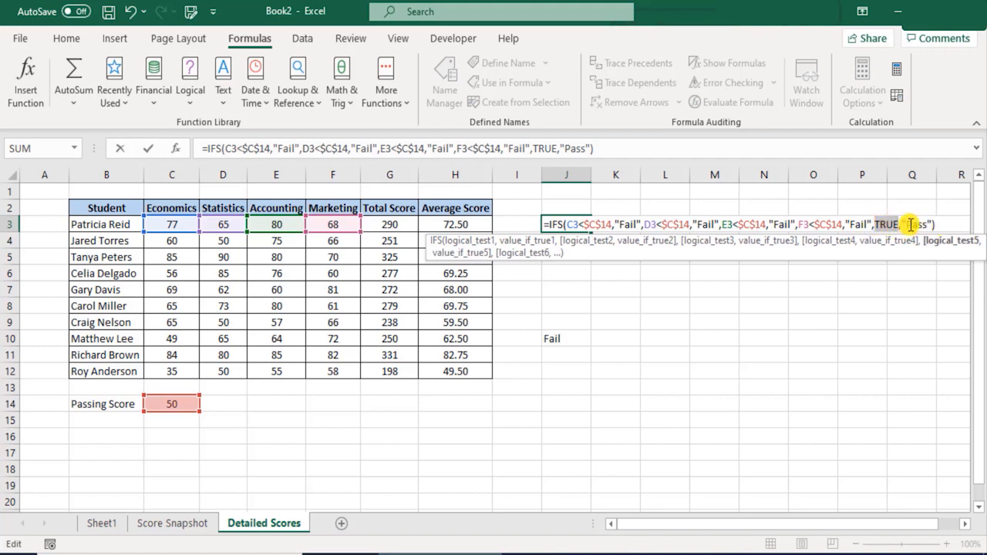
double_click(912, 225)
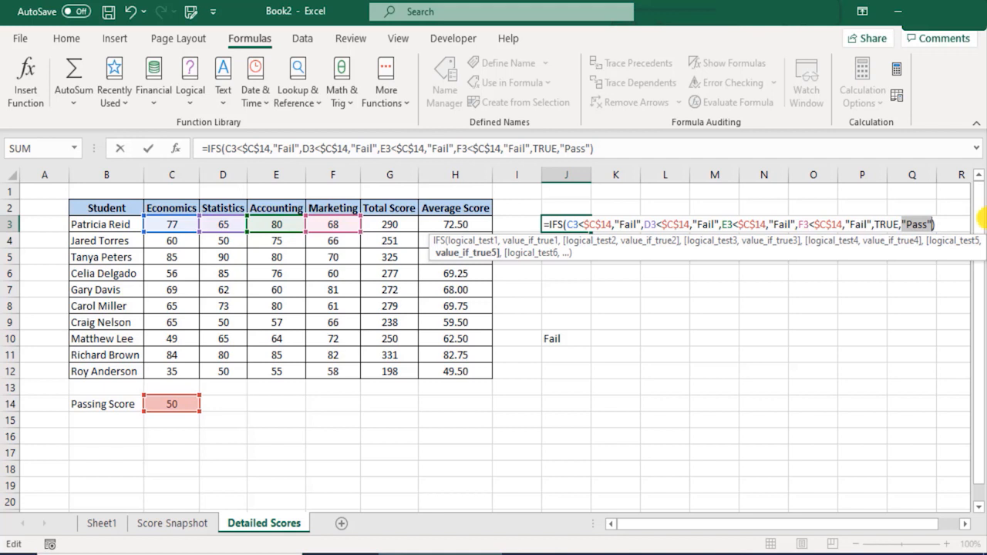
key(Return)
key(Up)
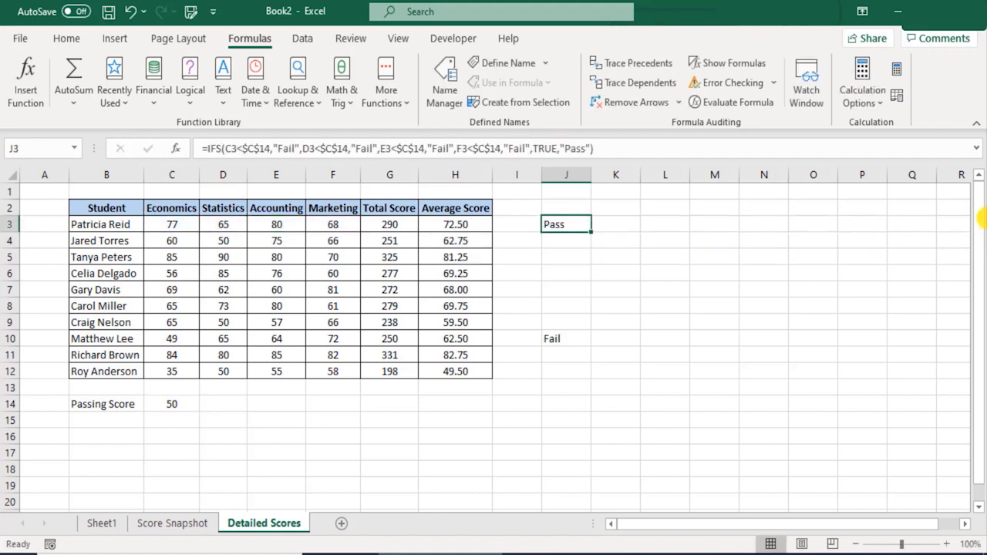
Step: Fill the IFS formula from J3 down to J12 and check the copied formula in J10
key(shift+Down)
key(shift+Down)
key(shift+Down)
key(shift+Down)
key(shift+Down)
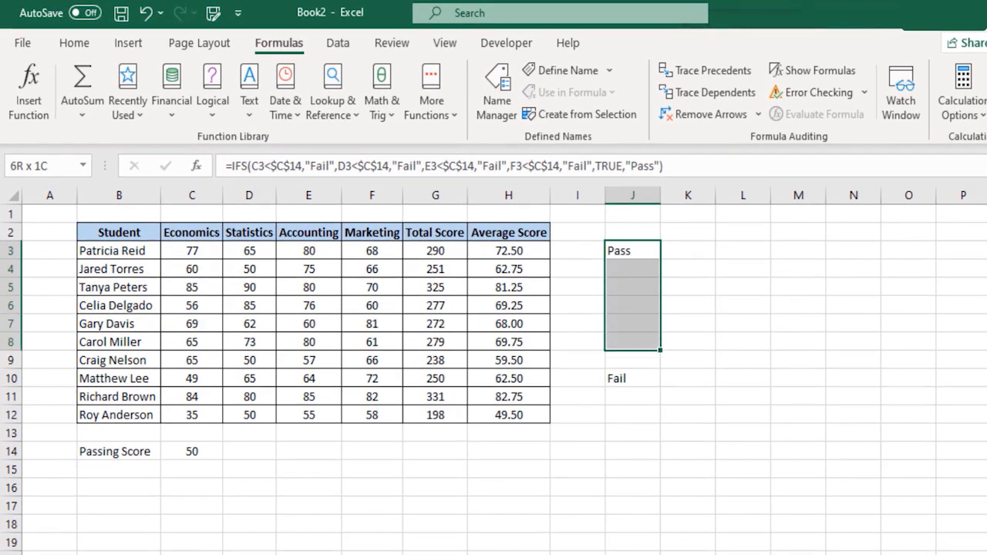
key(shift+Down)
key(shift+Down)
key(shift+Down)
key(shift+Down)
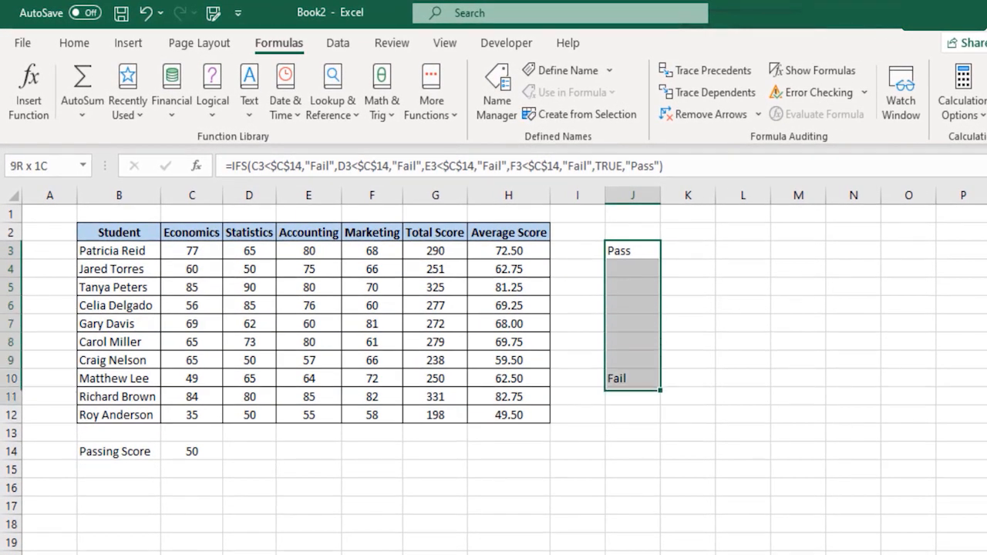
key(ctrl+d)
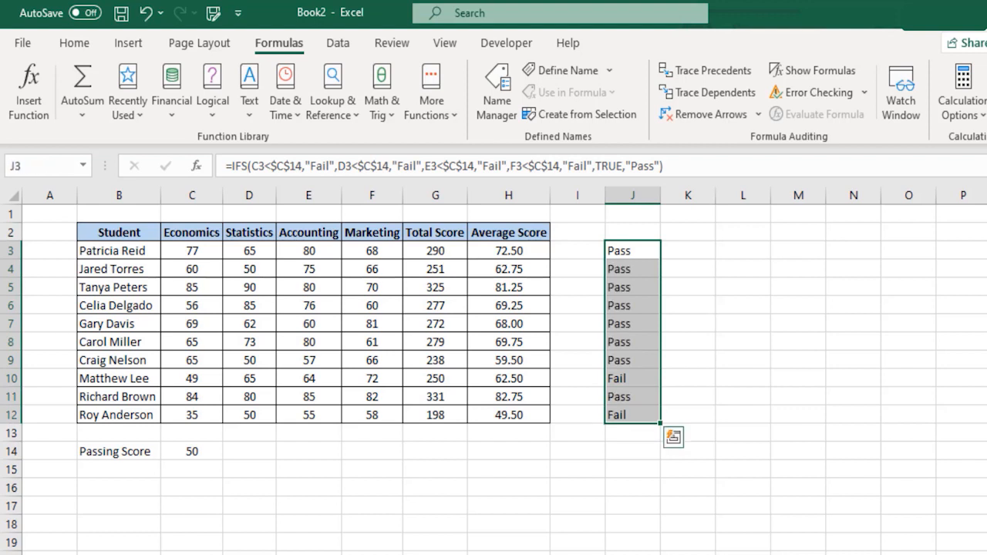
click(632, 375)
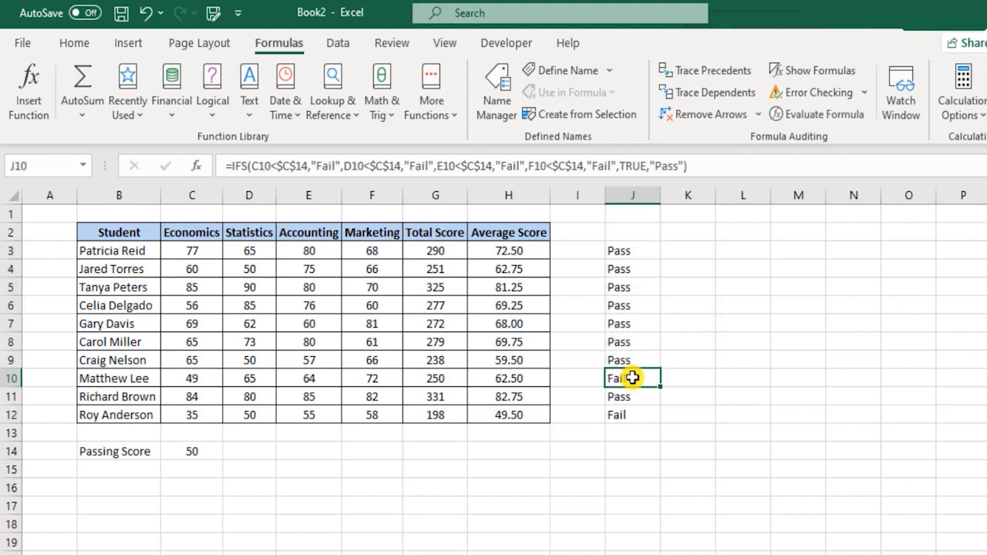
Step: Replace the first condition, C3<$C$14, with its logical value FALSE in the J3 IFS formula
double_click(626, 250)
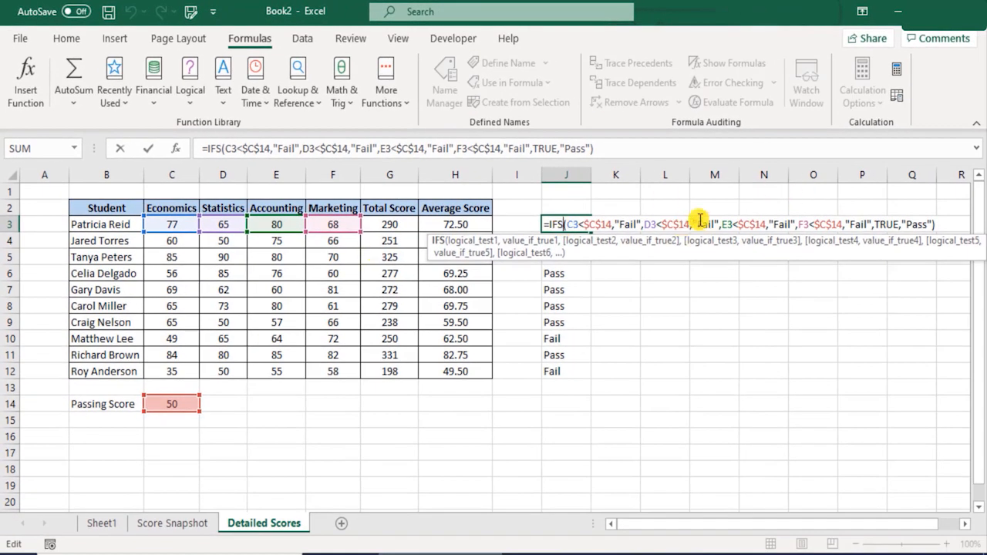
drag(873, 224, 598, 221)
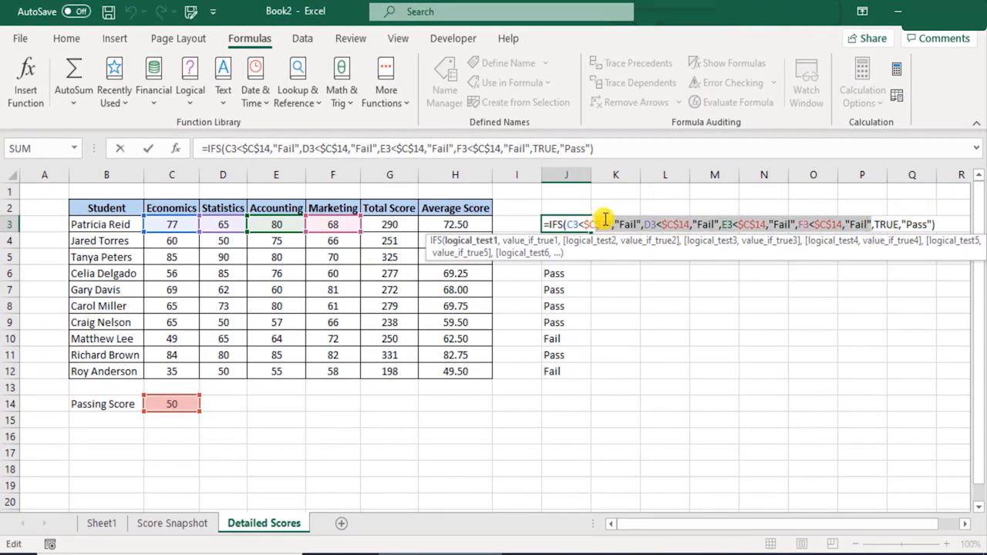
click(605, 222)
double_click(587, 224)
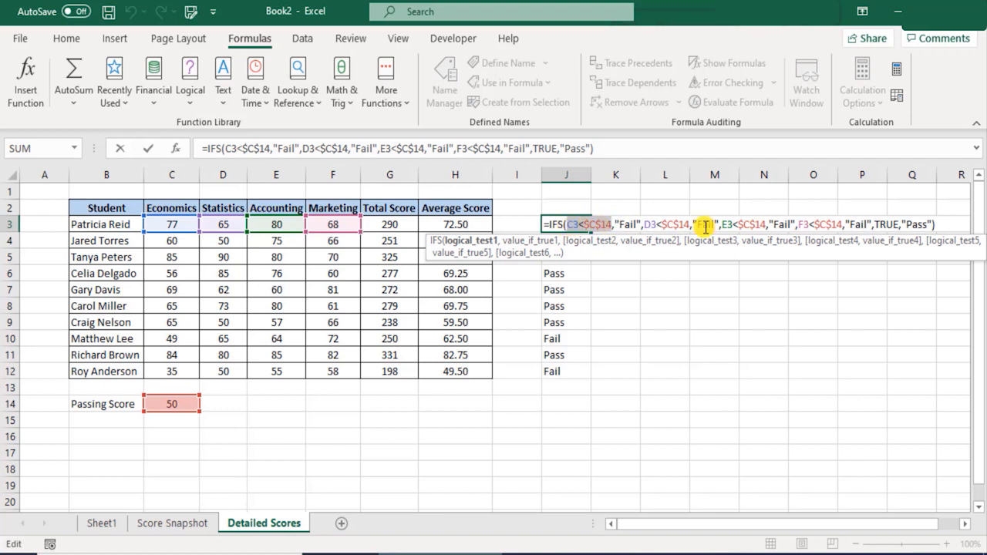
key(F9)
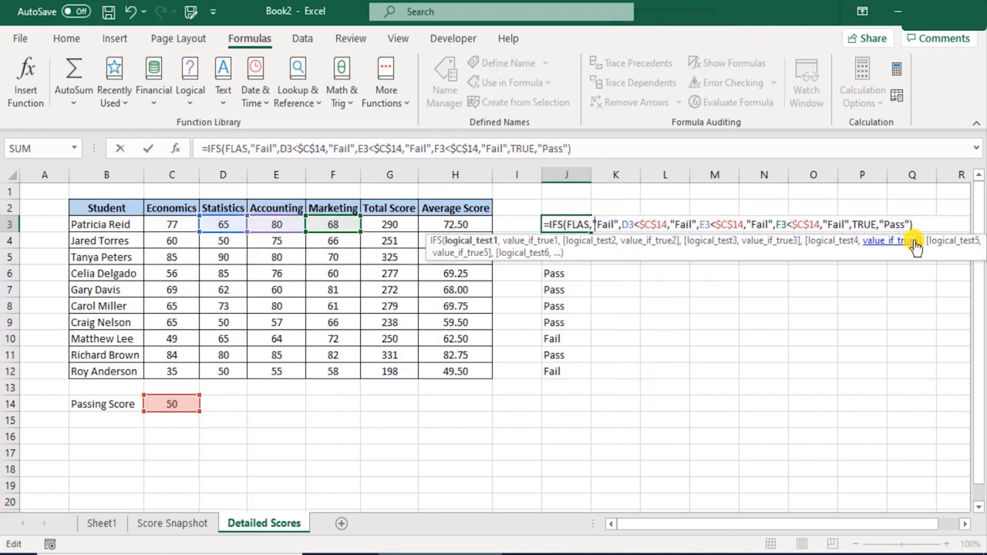
key(Right)
key(Right)
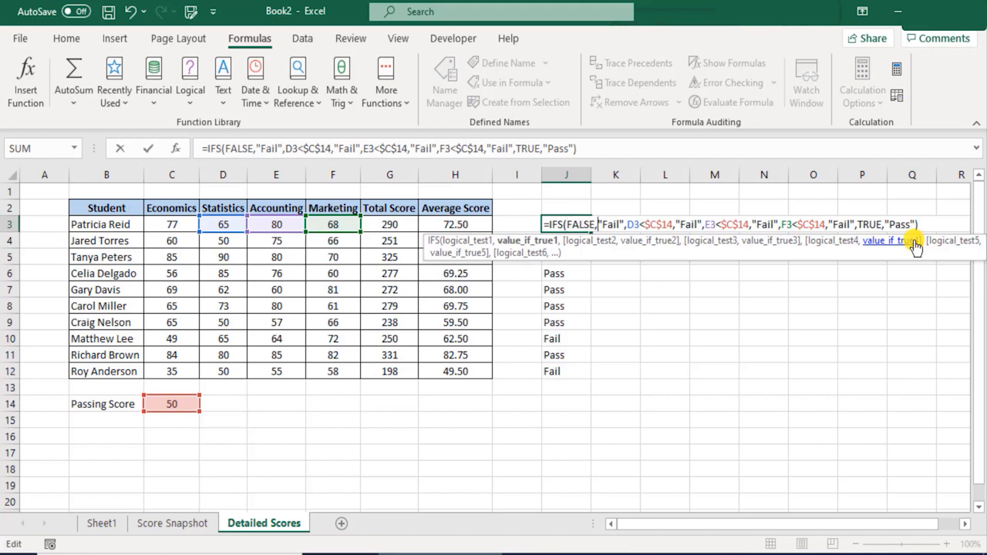
Step: Replace the second condition, D3<$C$14, with FALSE in the J3 formula
key(Right)
key(Right)
key(Right)
key(Right)
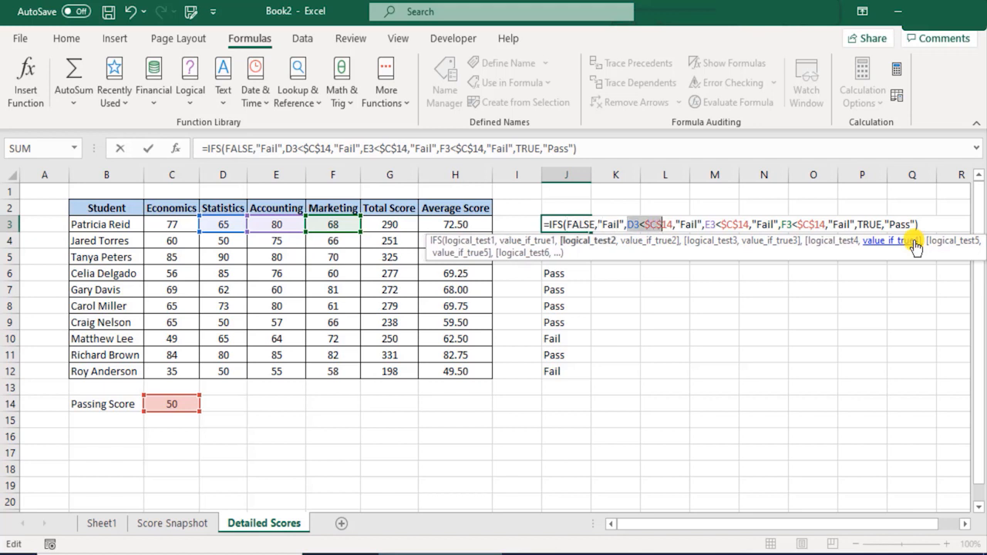
text(FALSE)
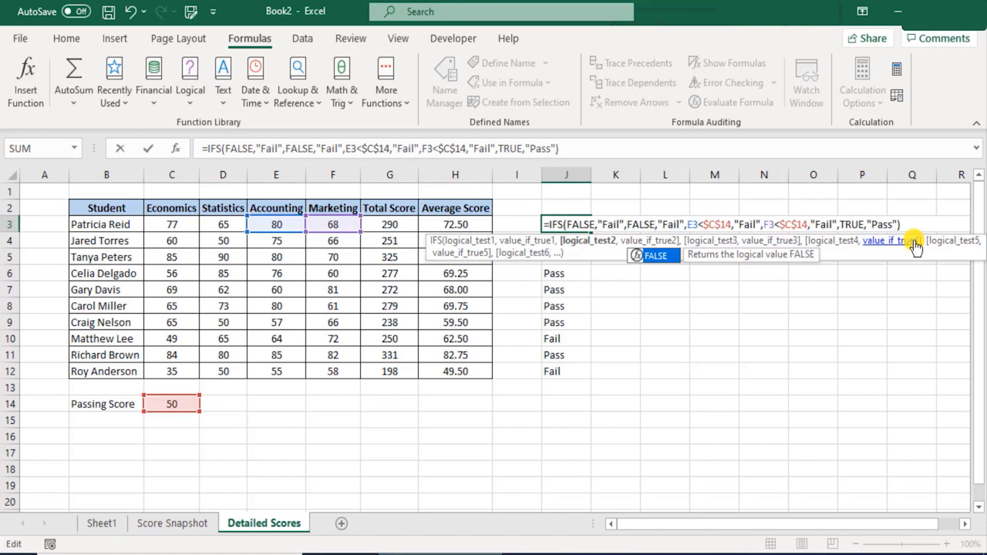
Step: Replace the third condition, E3<$C$14, with FALSE in the J3 formula
key(Right)
key(Right)
key(Right)
key(Right)
key(Right)
key(Right)
key(Right)
key(Right)
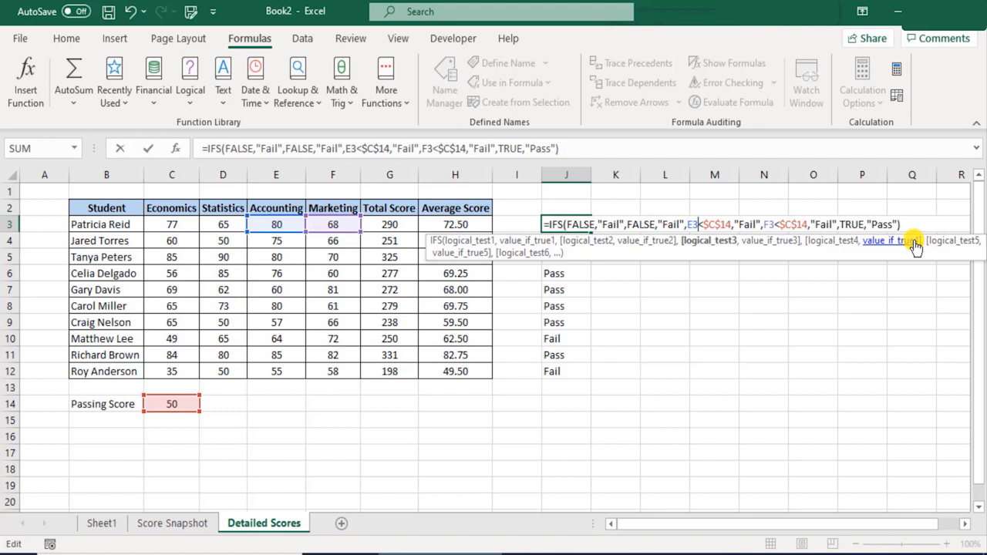
key(shift+Right)
key(shift+Right)
key(shift+Right)
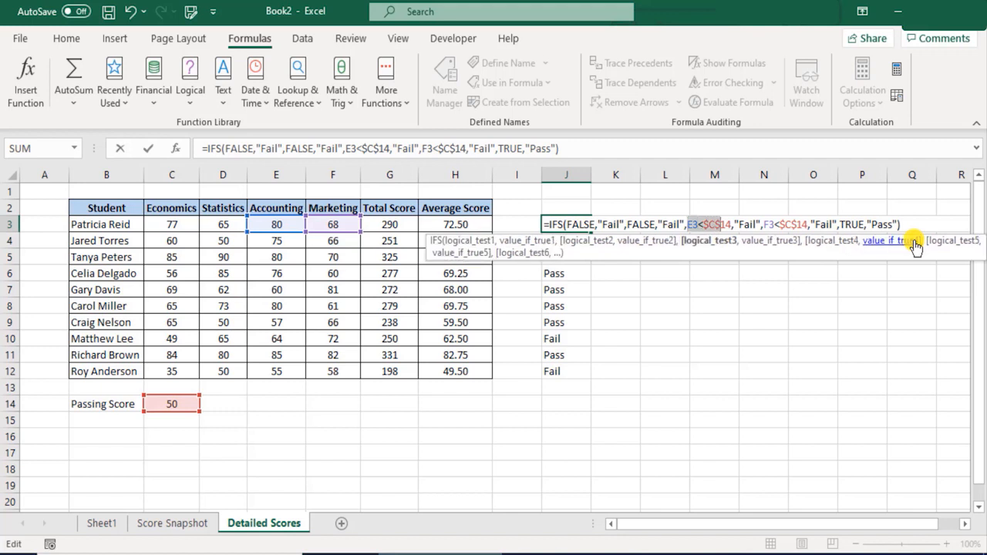
text(FALSE)
Step: Replace the fourth condition, F3<$C$14, with FALSE in the J3 formula
key(Right)
key(Right)
key(Right)
key(Right)
key(Right)
key(Right)
key(Right)
key(Right)
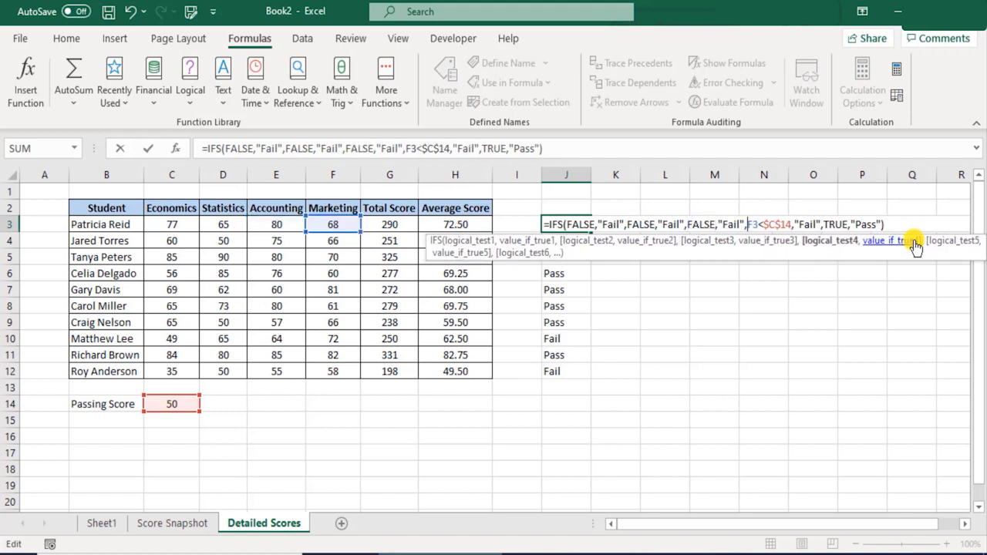
key(shift+Right)
key(shift+Right)
key(shift+Right)
key(shift+Right)
key(shift+Right)
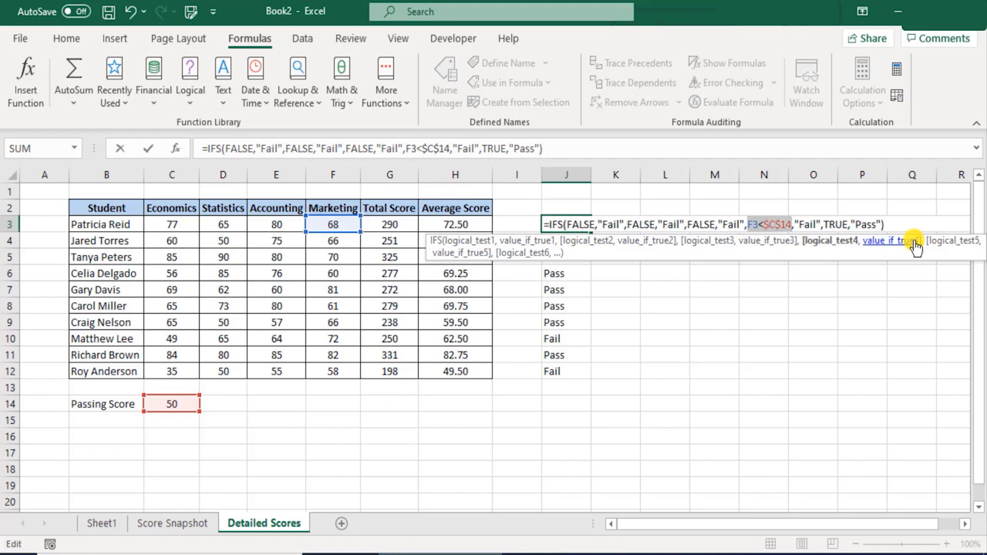
text(FALSE)
Step: Copy the edited J3 formula without its equals sign, discard the edit in J3, and paste the copy as text into L3
key(End)
key(shift+Home)
key(shift+Right)
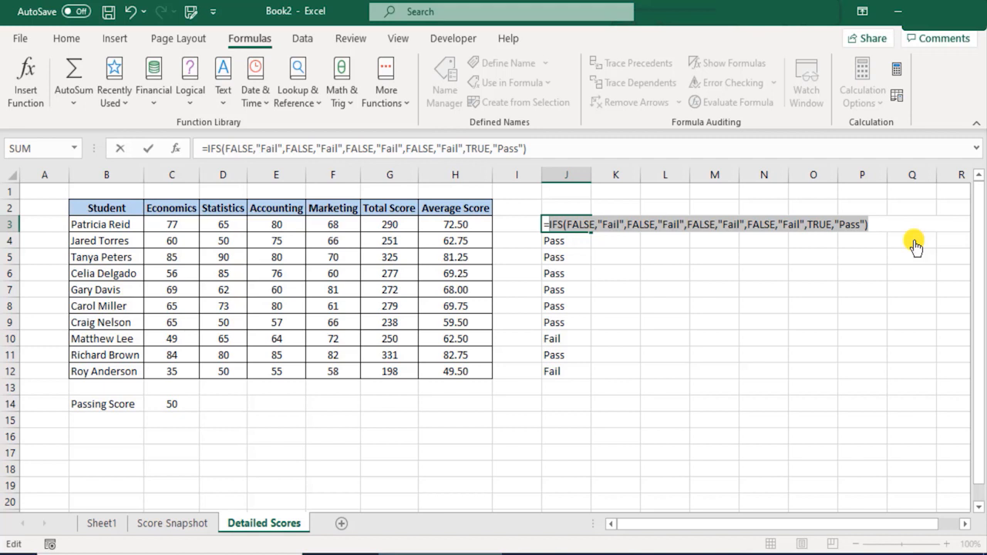
key(ctrl+c)
key(Escape)
key(Right)
key(Right)
key(ctrl+v)
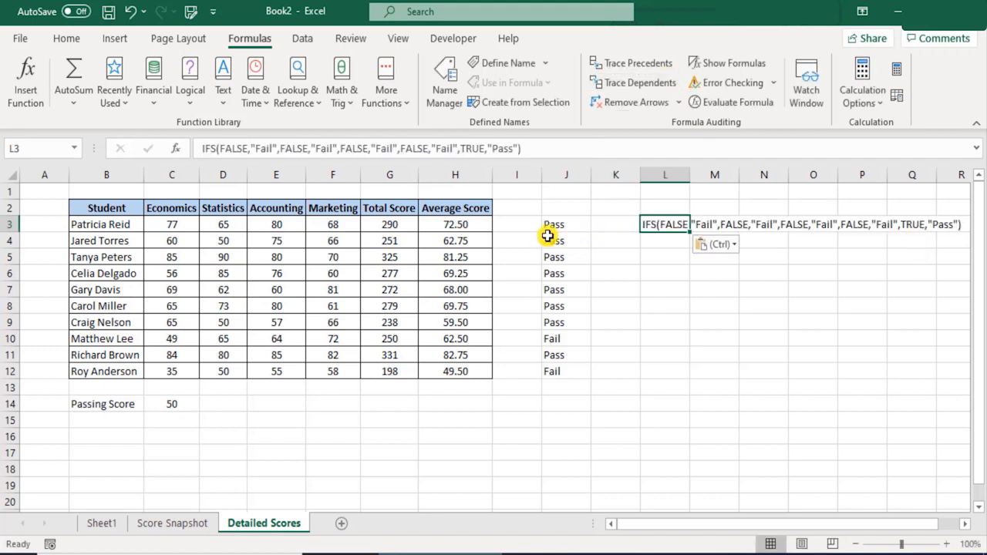
click(667, 274)
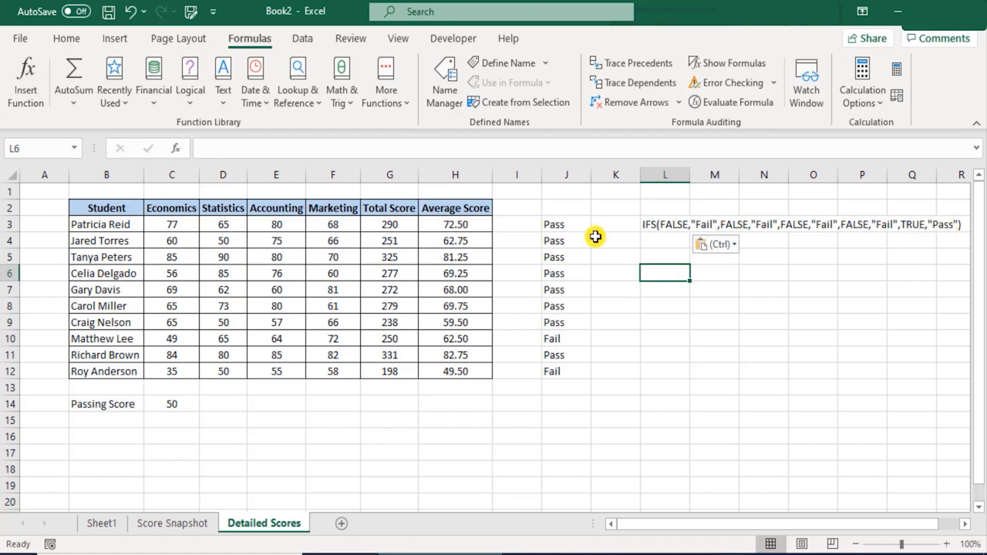
Step: Change the result paired with TRUE in the J3 IFS formula to "Exempted"
click(573, 223)
double_click(573, 223)
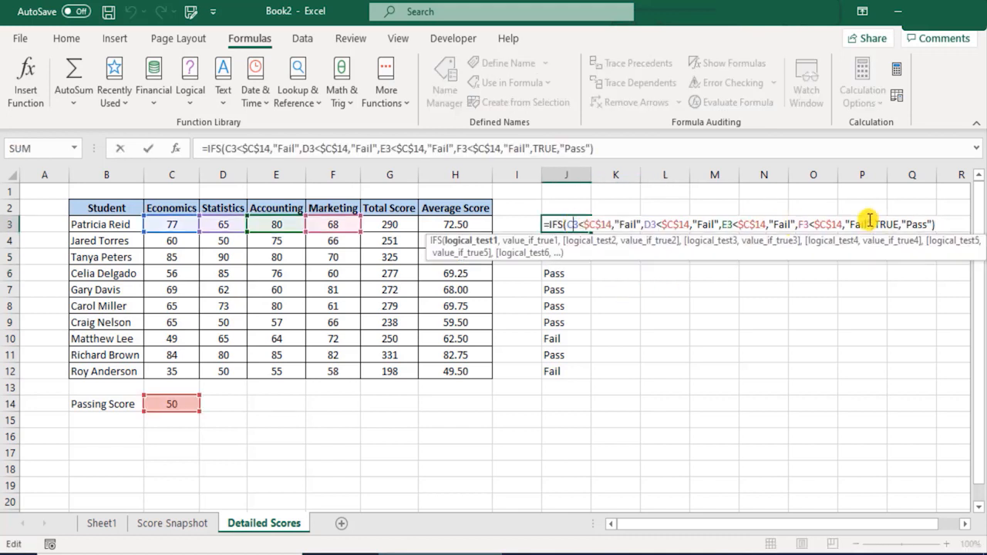
double_click(911, 224)
key(Left)
key(Right)
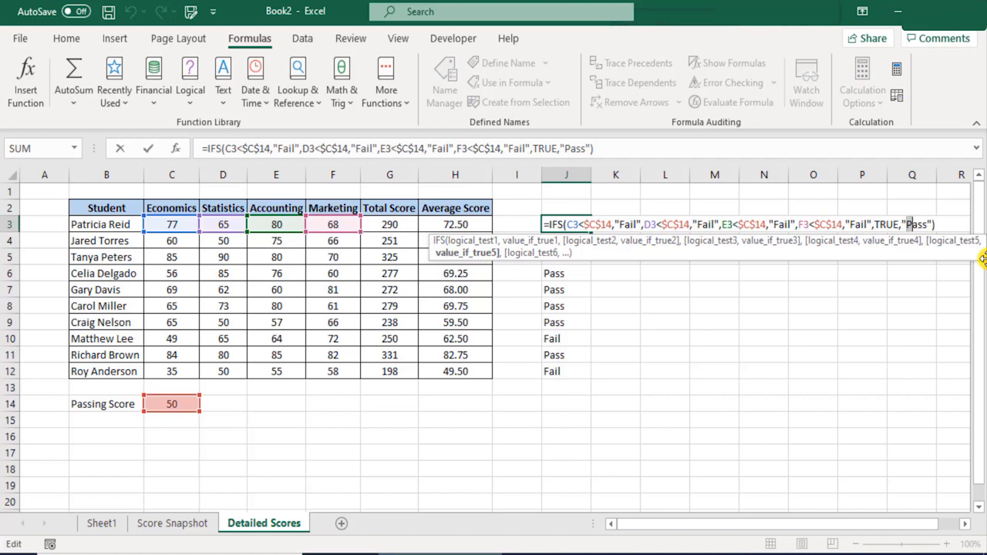
text(Exempted)
key(Return)
key(Up)
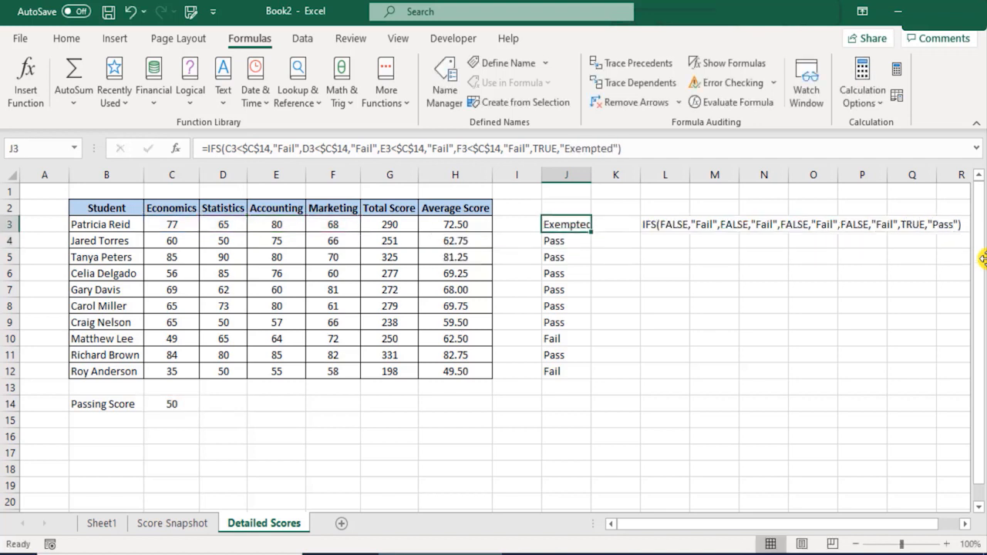
Step: Fill the J3 formula with the "Exempted" result down to J12
key(shift+Down)
key(shift+Down)
key(shift+Down)
key(shift+Down)
key(shift+Down)
key(shift+Down)
key(shift+Down)
key(shift+Down)
key(shift+Down)
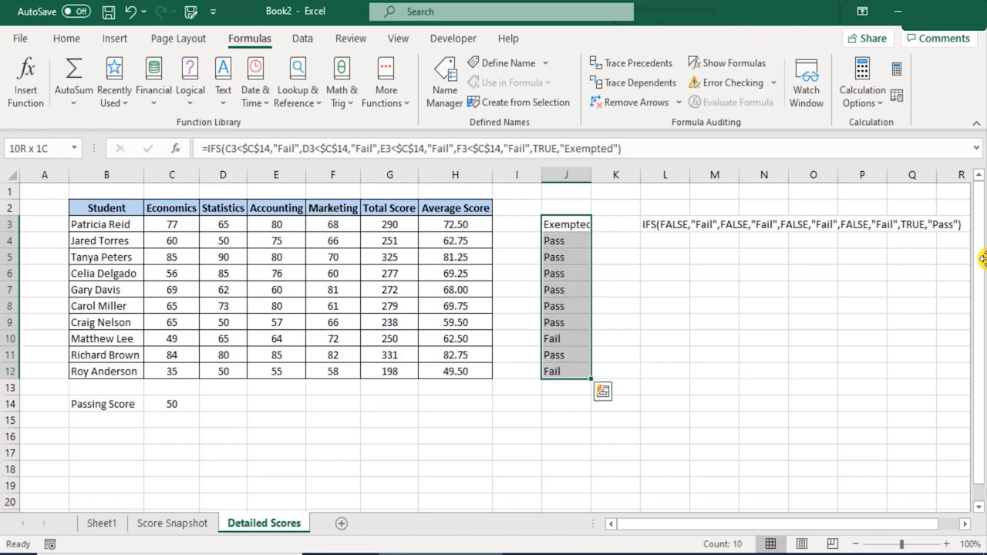
key(ctrl+d)
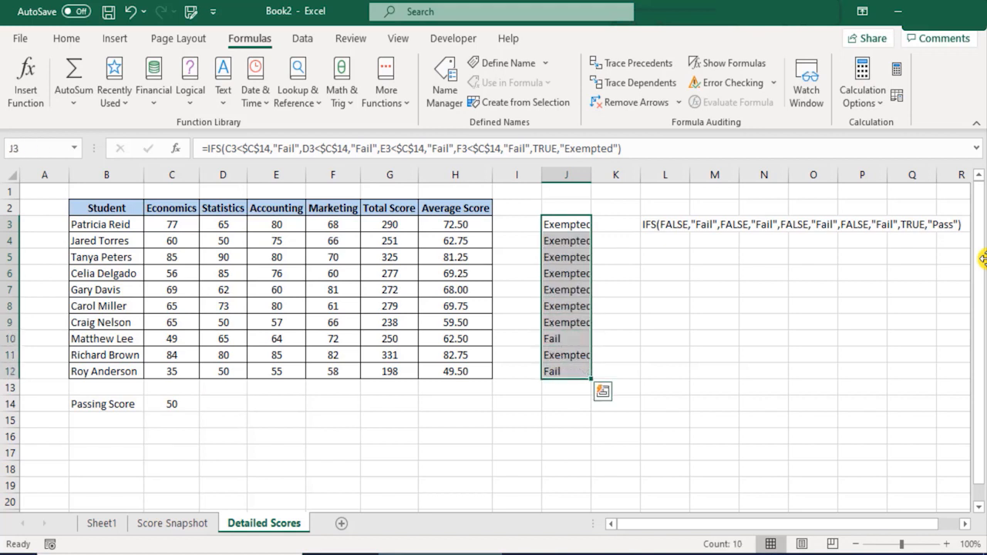
click(642, 276)
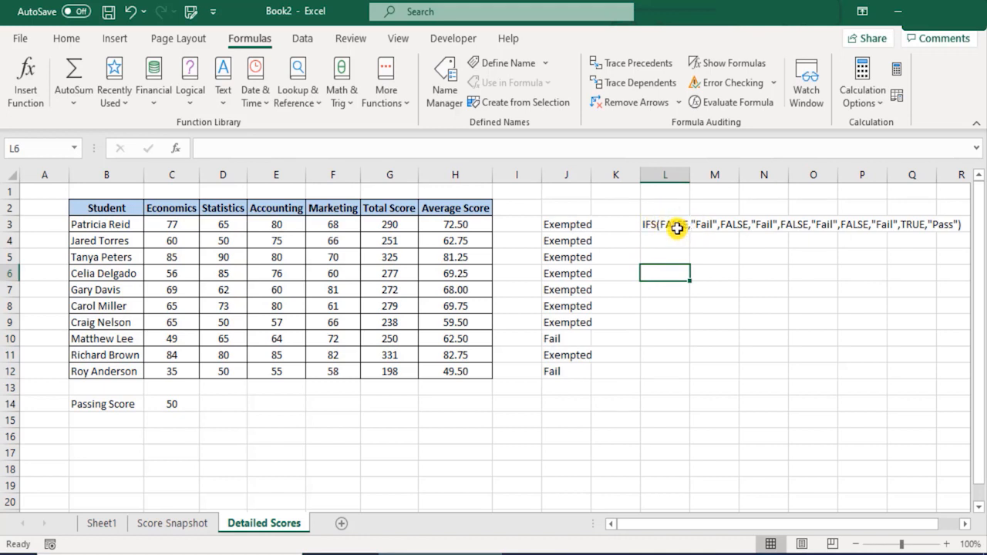
Step: Clear the formula text in L3, and undo that together with the "Exempted" fill down column J and the "Exempted" edit in J3
click(667, 224)
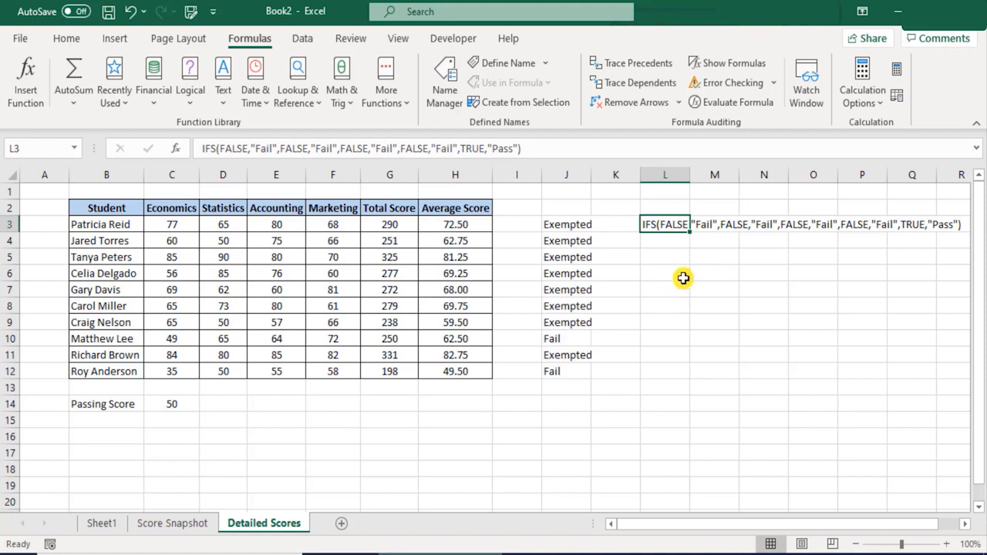
key(Delete)
drag(565, 225, 579, 365)
key(ctrl+z)
key(ctrl+z)
key(ctrl+z)
Step: Delete the pasted IFS formula text from L3
click(678, 224)
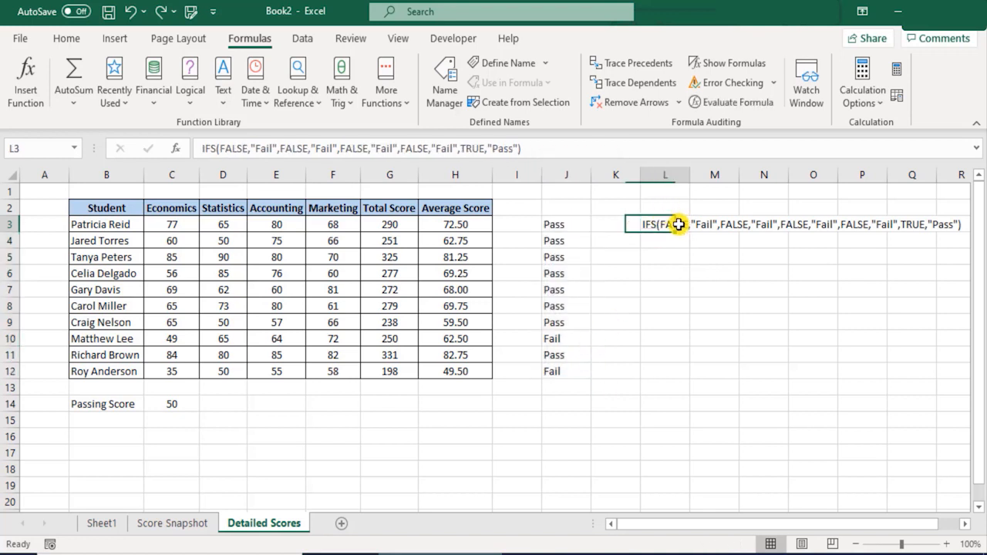
key(Delete)
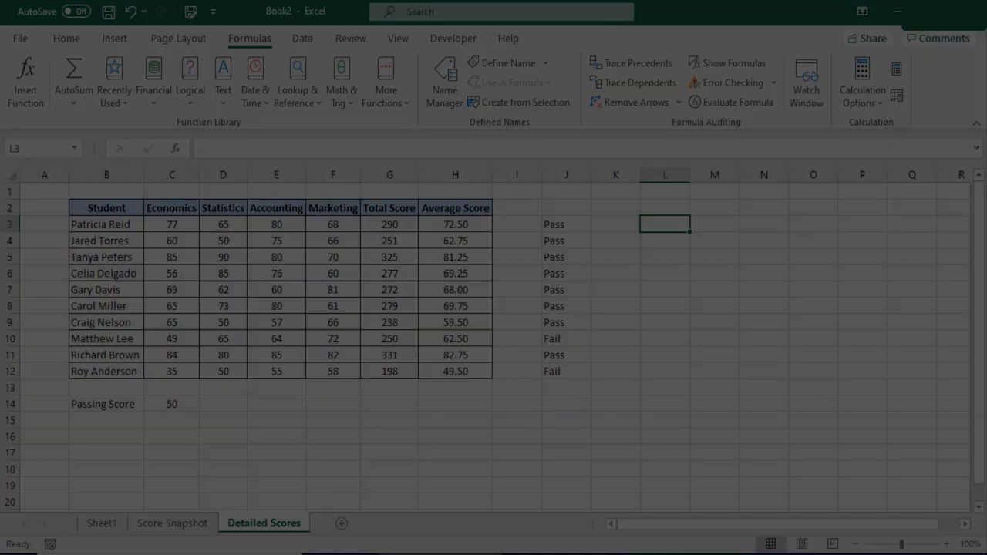